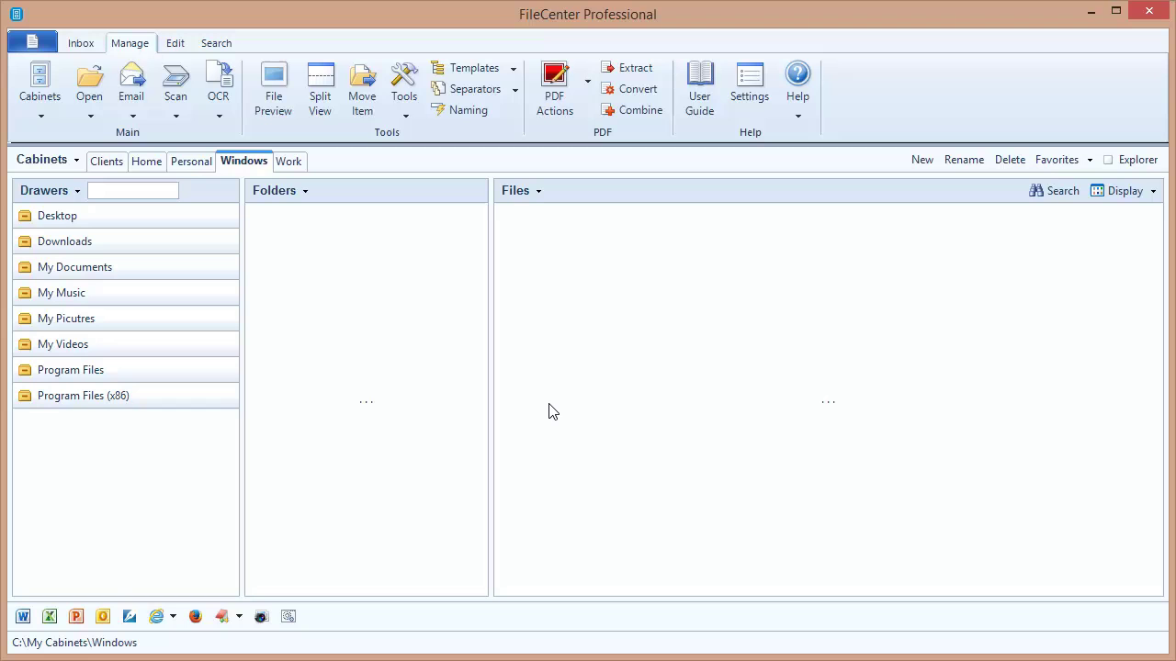
Browse the Downloads, My Documents, Program Files and Program Files (x86) drawers in the Windows cabinet, and return to the cabinet's closed drawers.
left_click(210, 245)
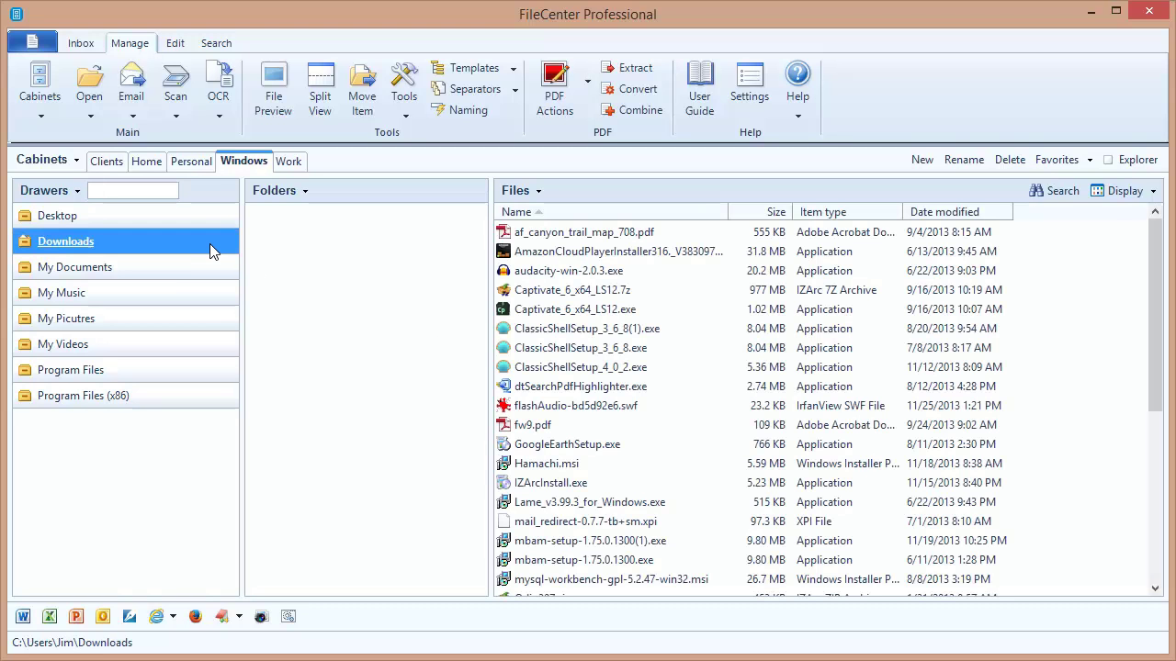
left_click(192, 281)
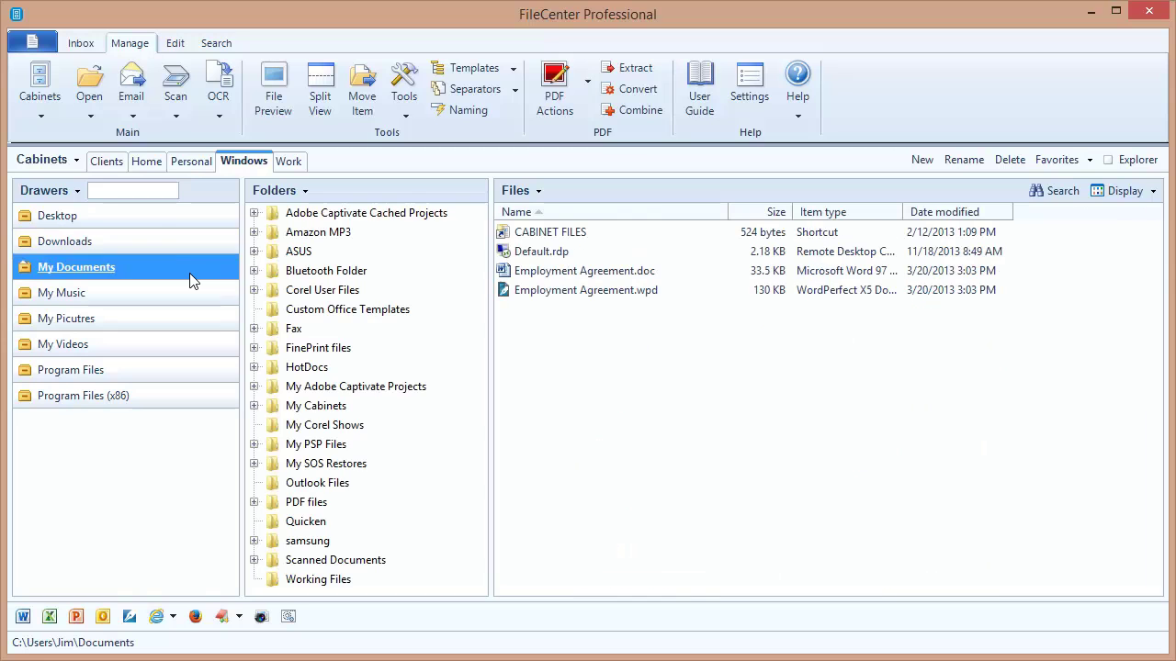
left_click(145, 377)
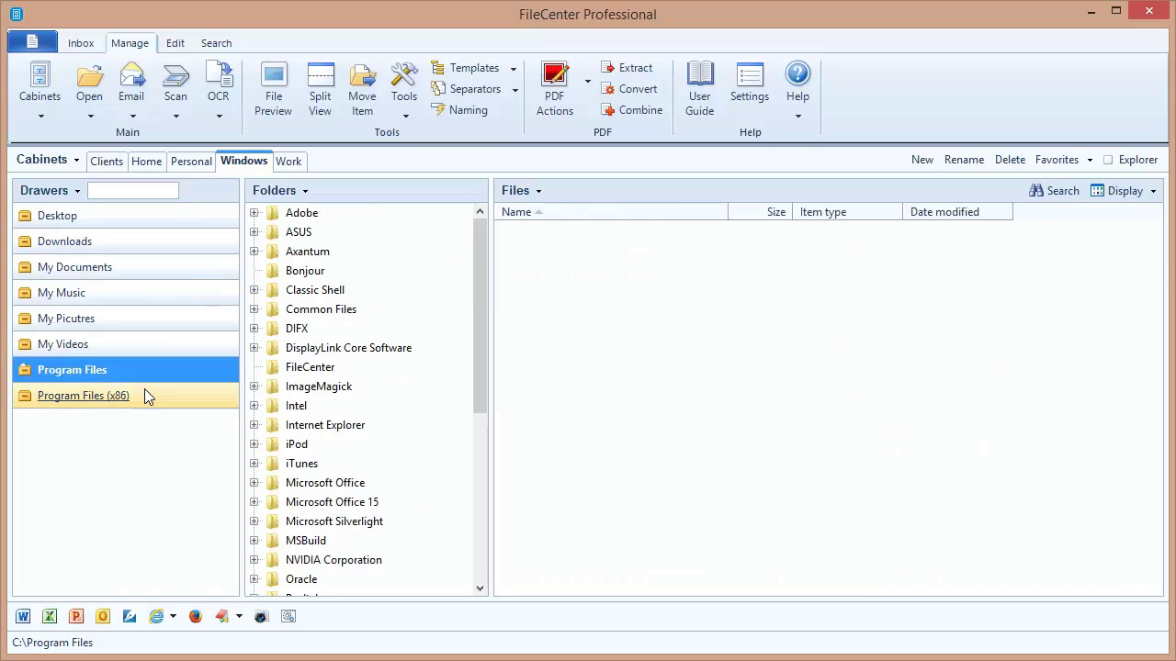
left_click(144, 389)
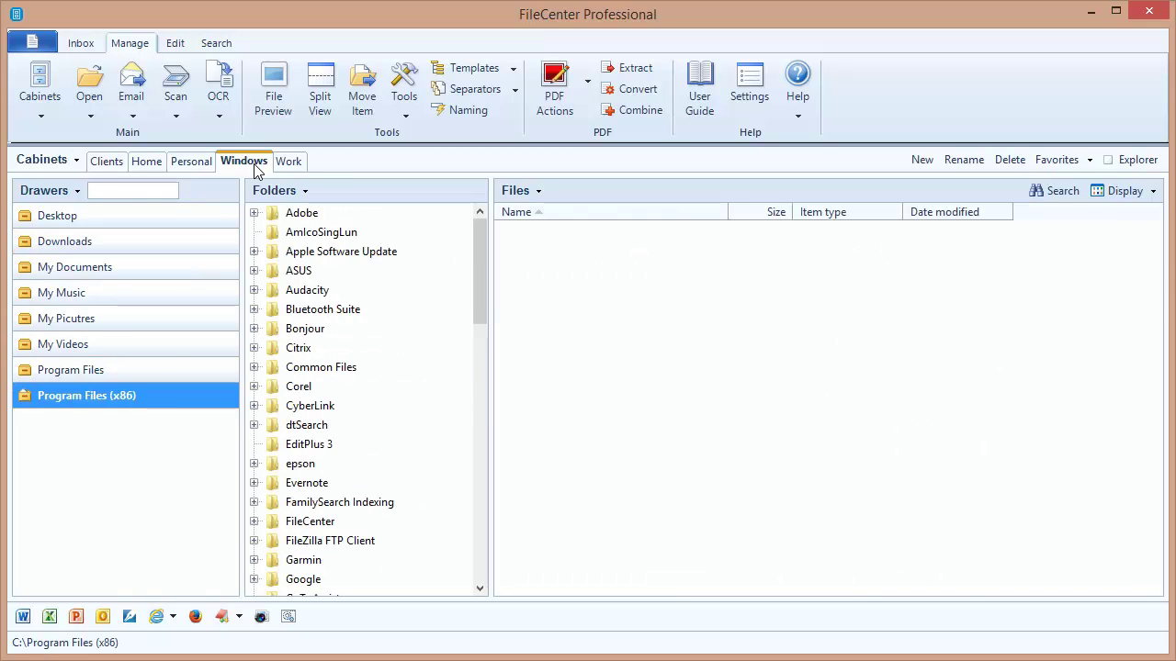
left_click(244, 162)
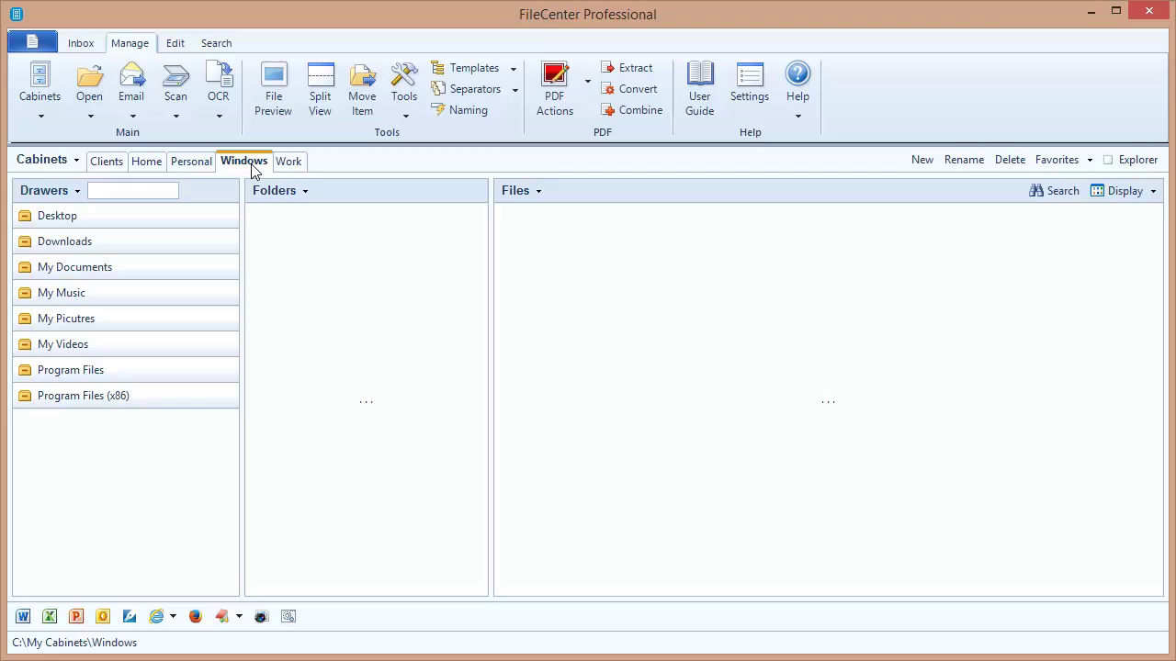
Add a drawer named "Temp Folder" to the Windows cabinet, pointing to the user profile's AppData\Local\Temp folder, and open the drawer manager.
left_click(38, 201)
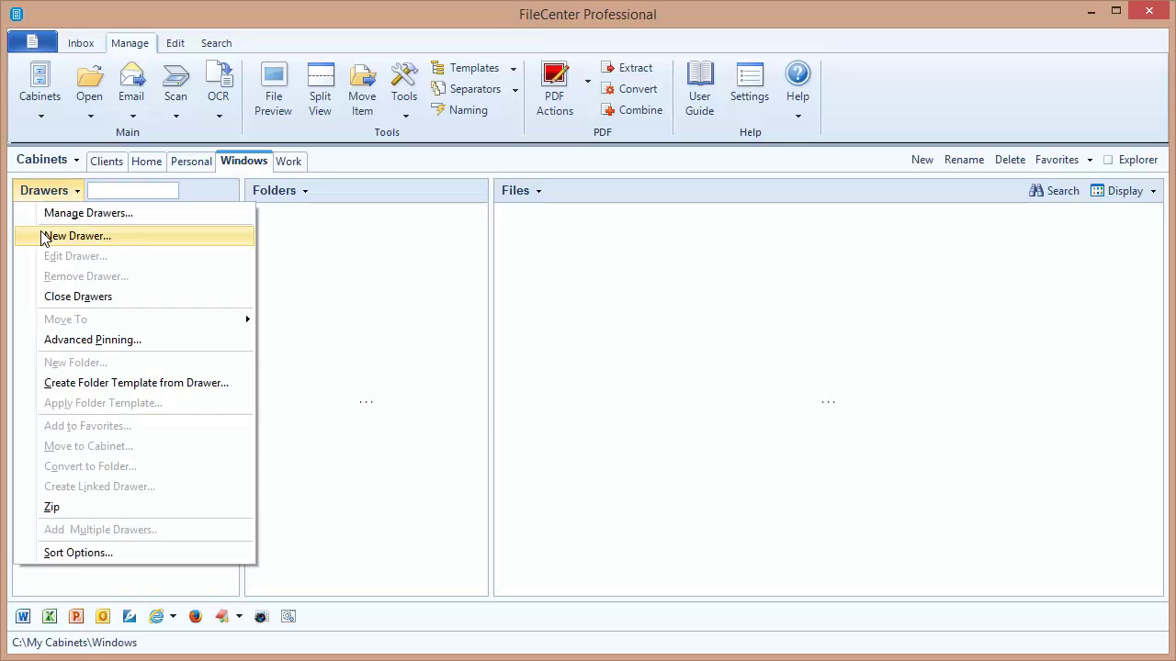
left_click(73, 236)
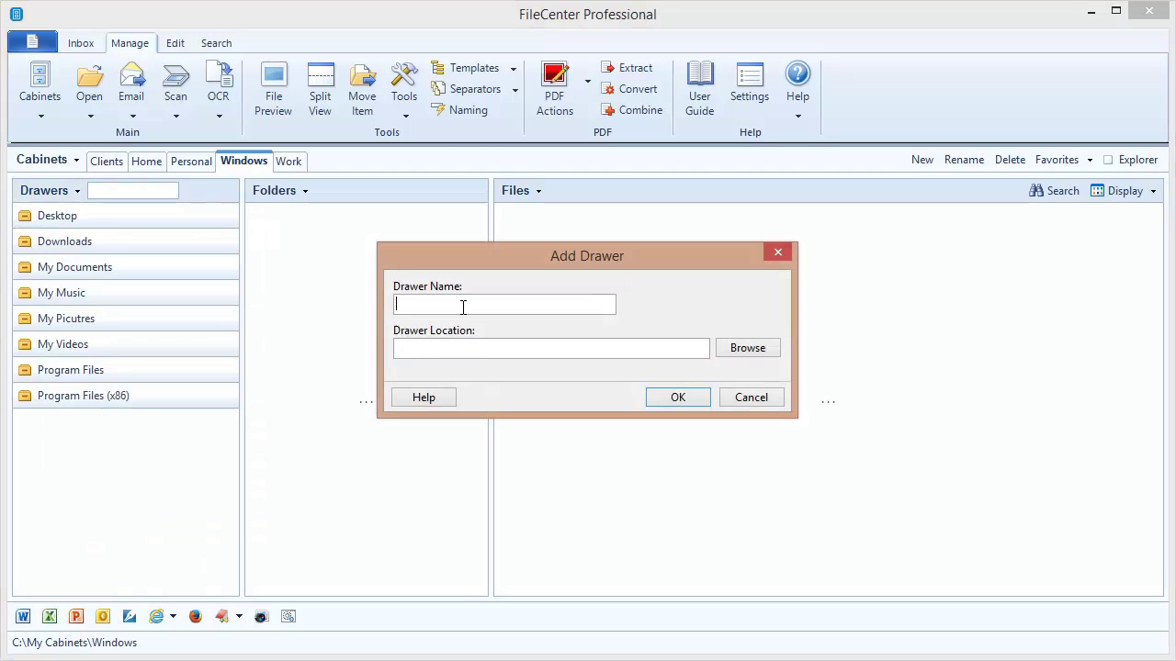
type("Temp Folder")
type("C:\\Users\\Jim\\AppData\\Local\\Temp")
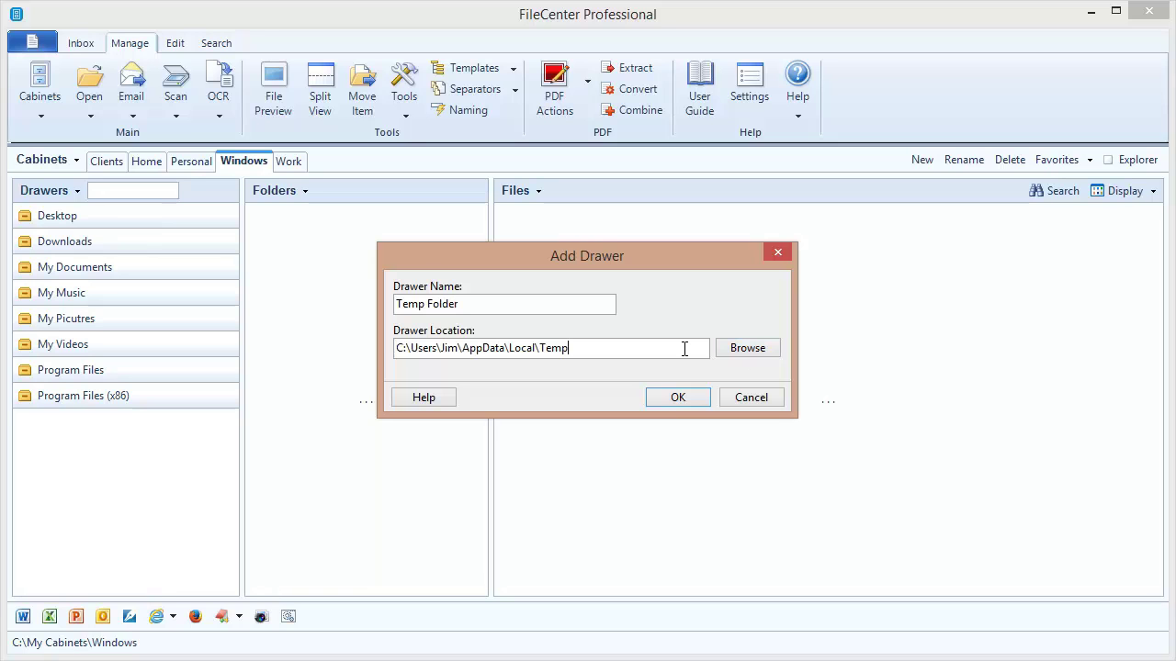
left_click(696, 398)
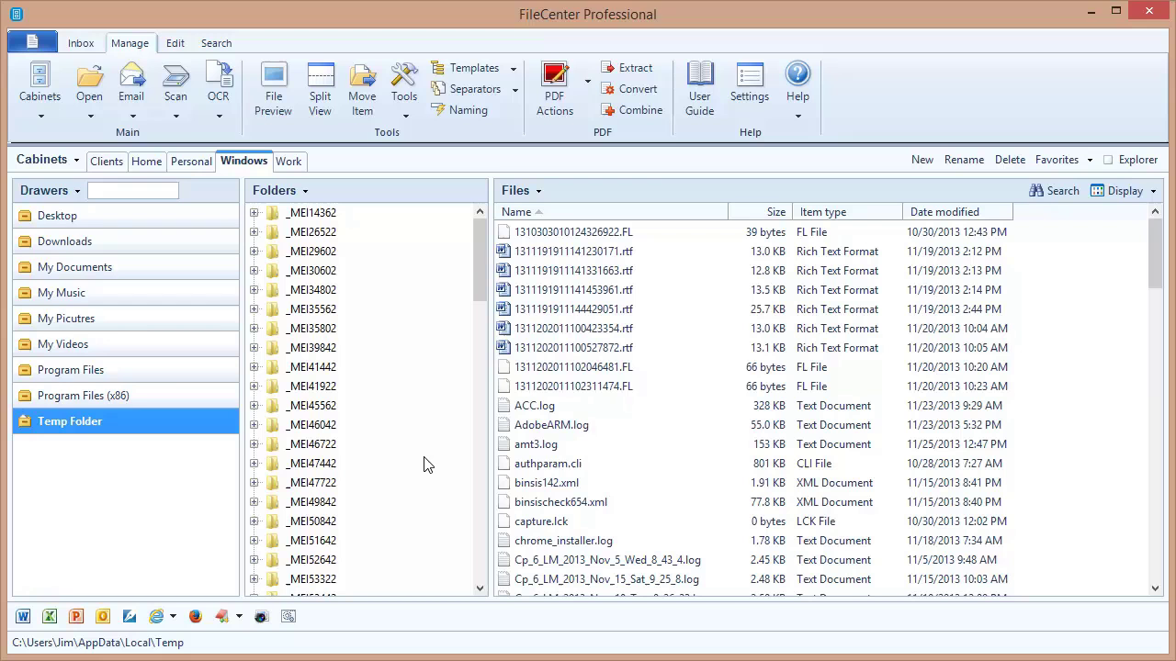
left_click(44, 191)
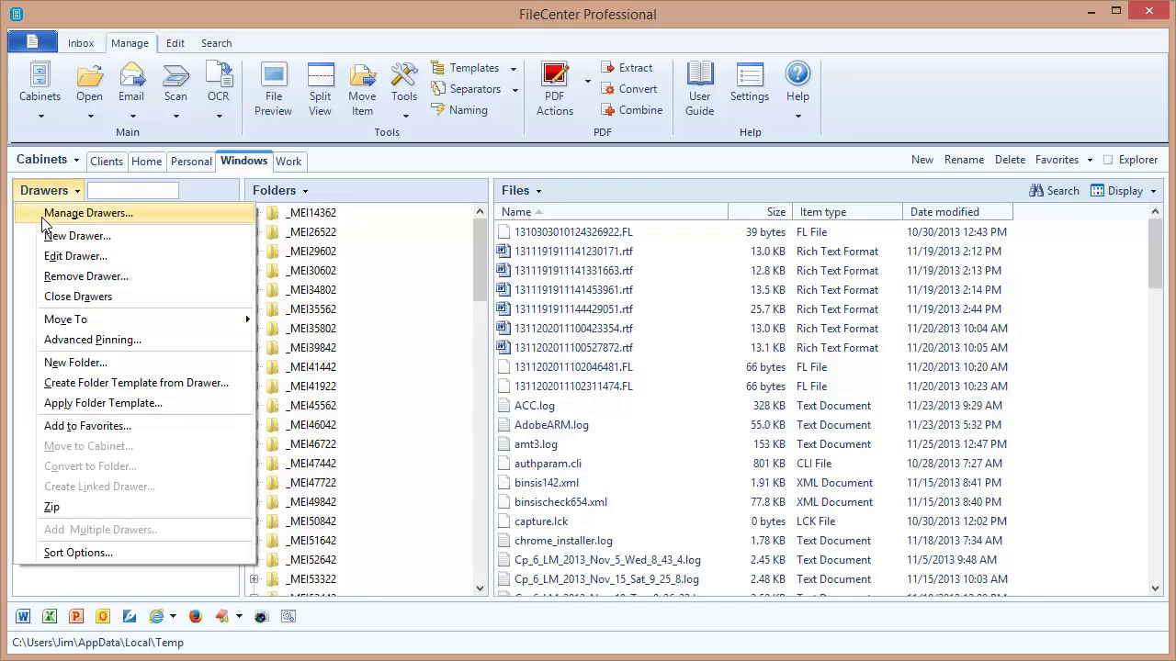
left_click(128, 214)
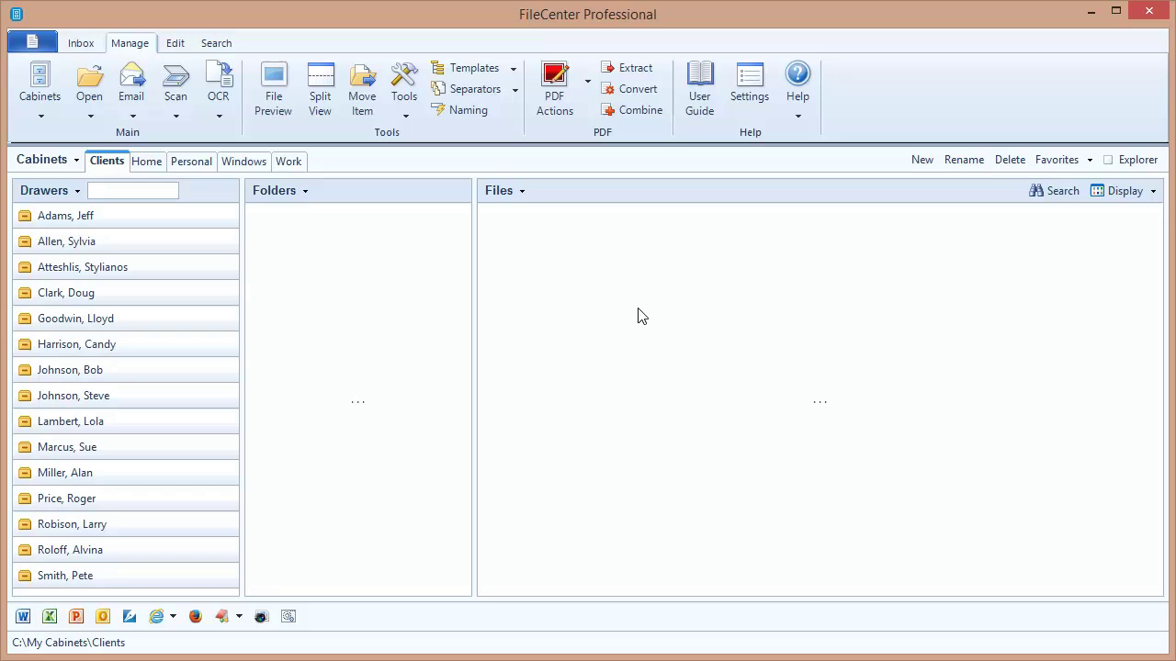
Create a new cabinet named "Today's Appts" of type Advanced Cabinet, stored in the default location.
left_click(40, 115)
left_click(73, 153)
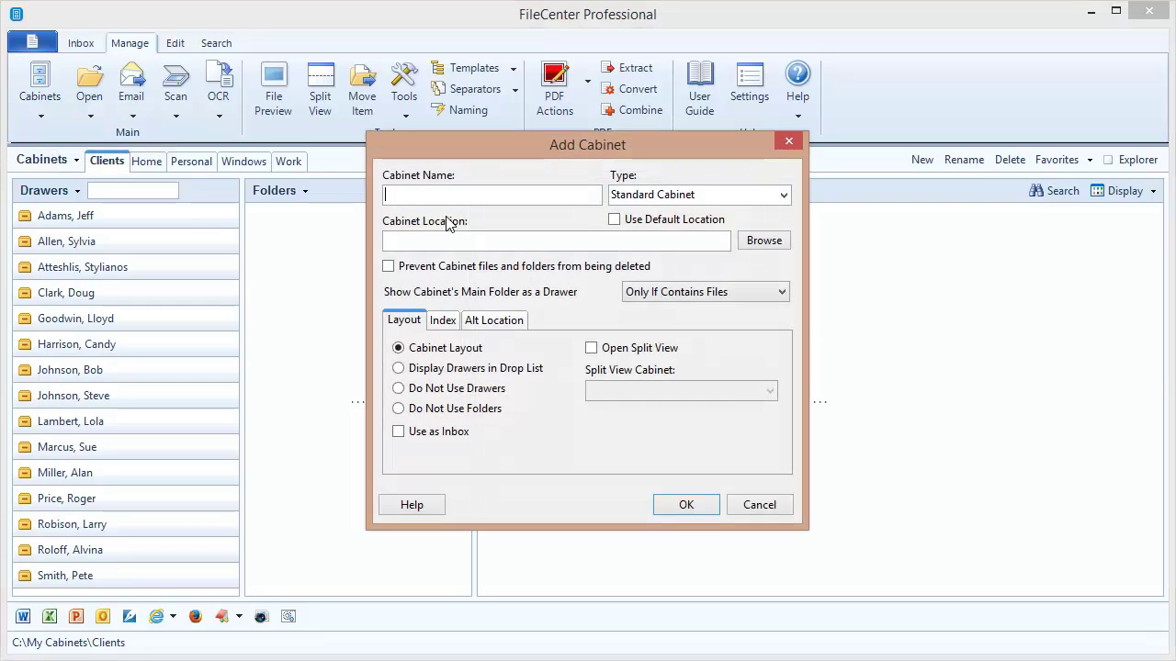
type("Today's A")
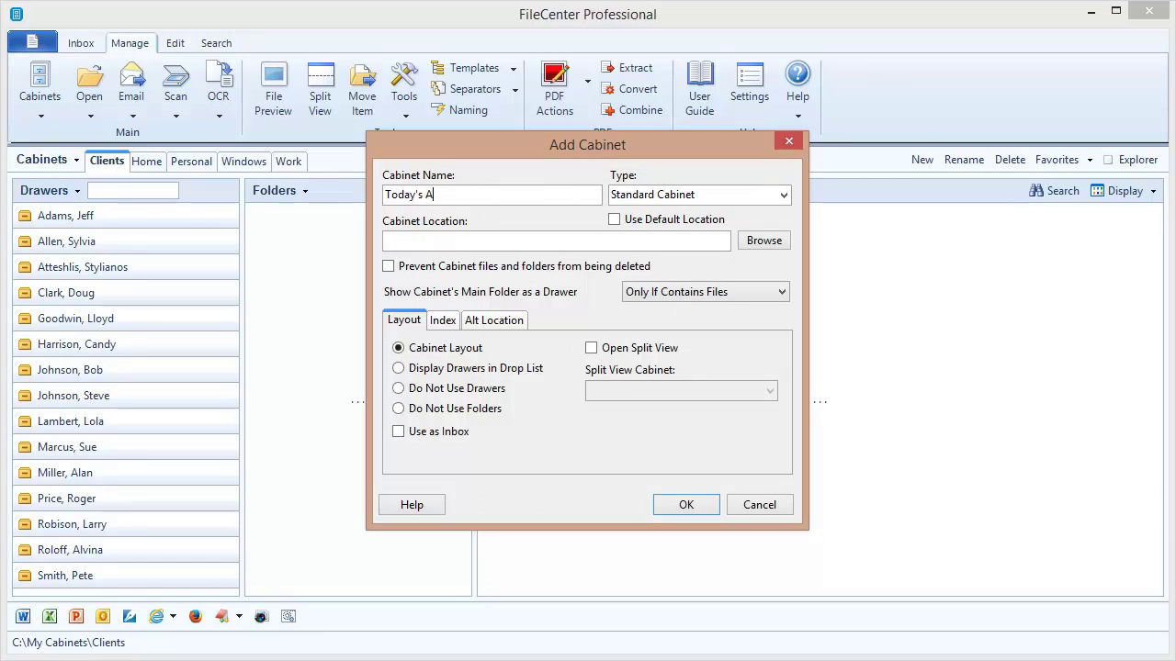
type("ppts")
left_click(783, 196)
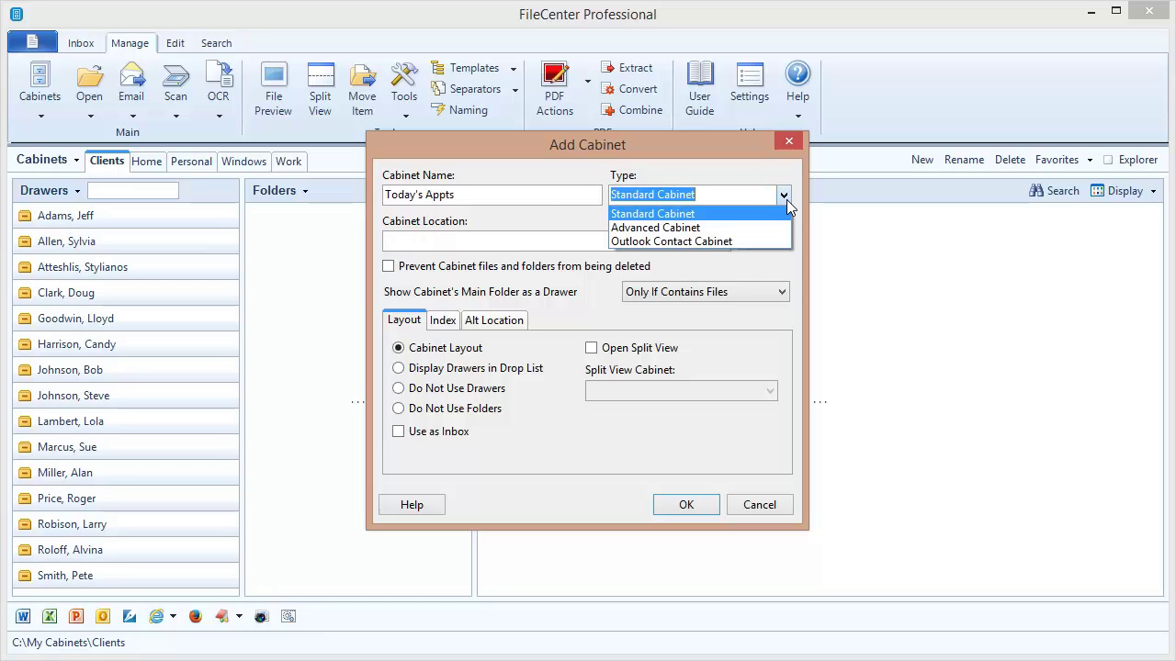
left_click(748, 230)
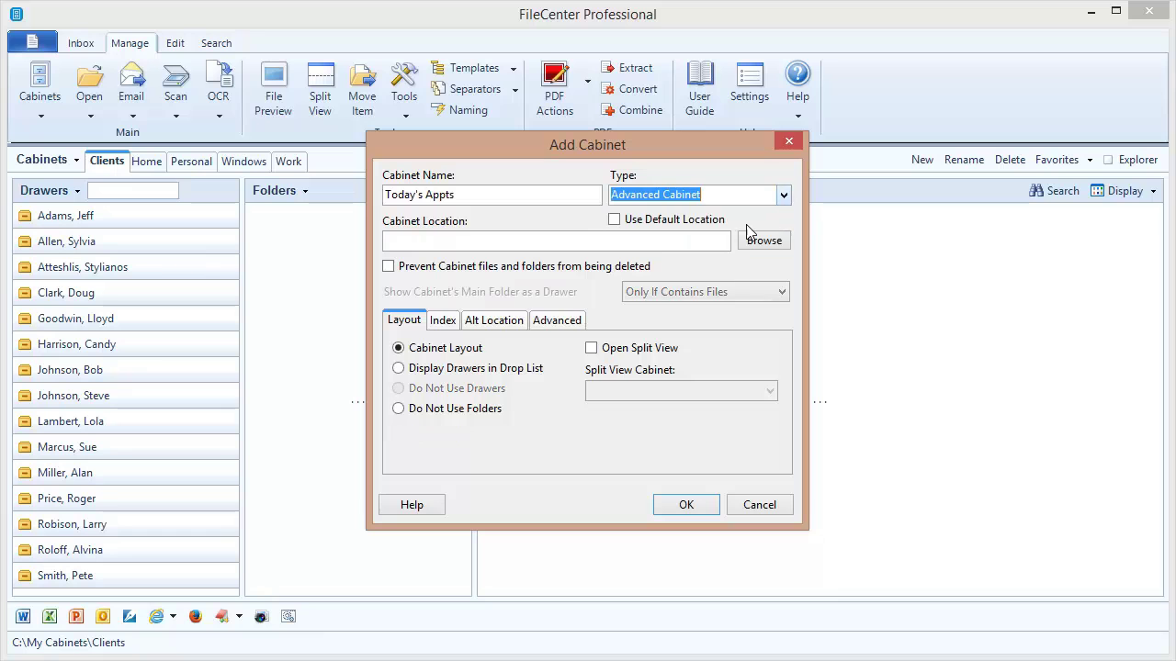
left_click(615, 220)
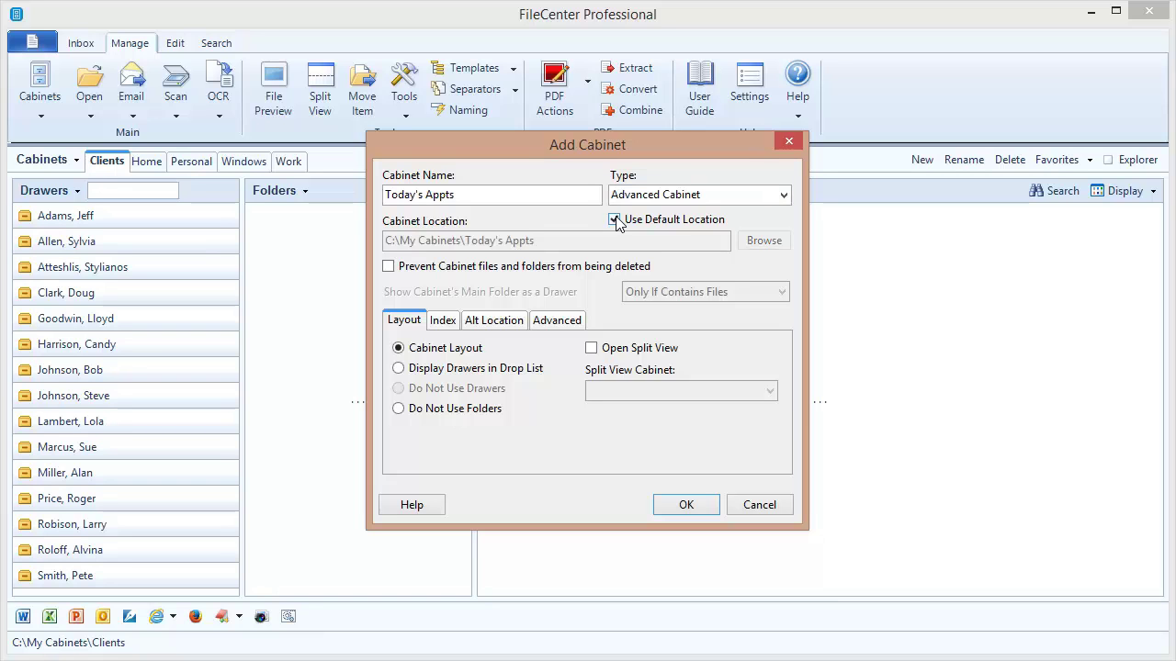
left_click(685, 507)
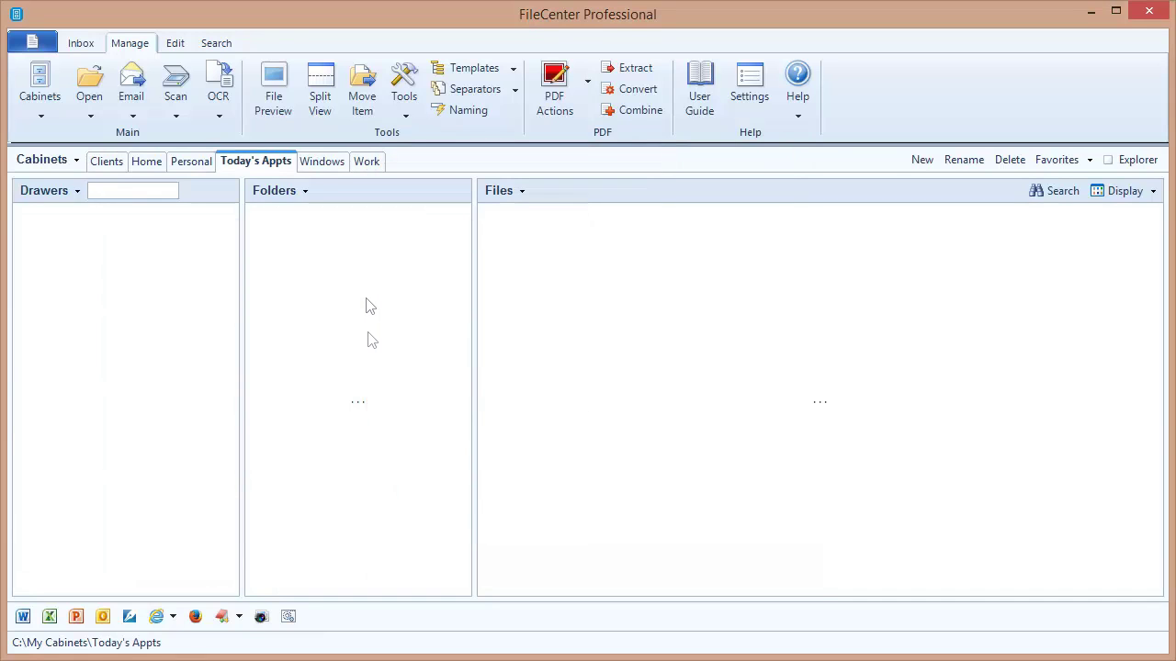
Pin the second client drawer of the Clients cabinet to Today's Appts and open the pinned drawer there.
left_click(107, 161)
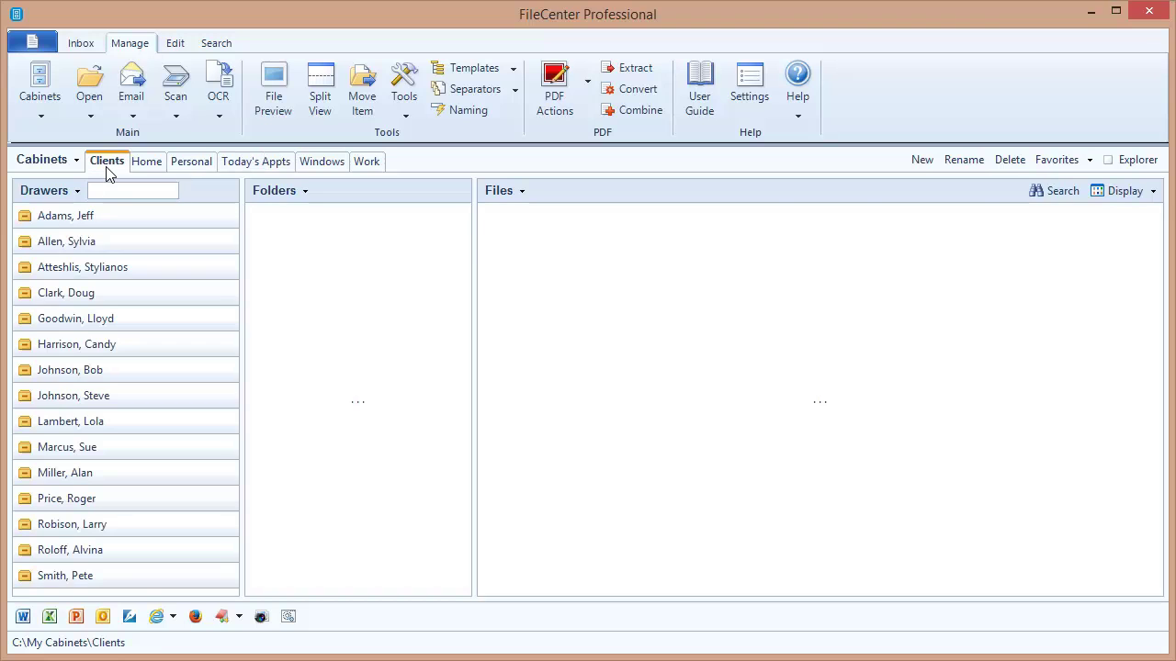
left_click(104, 245)
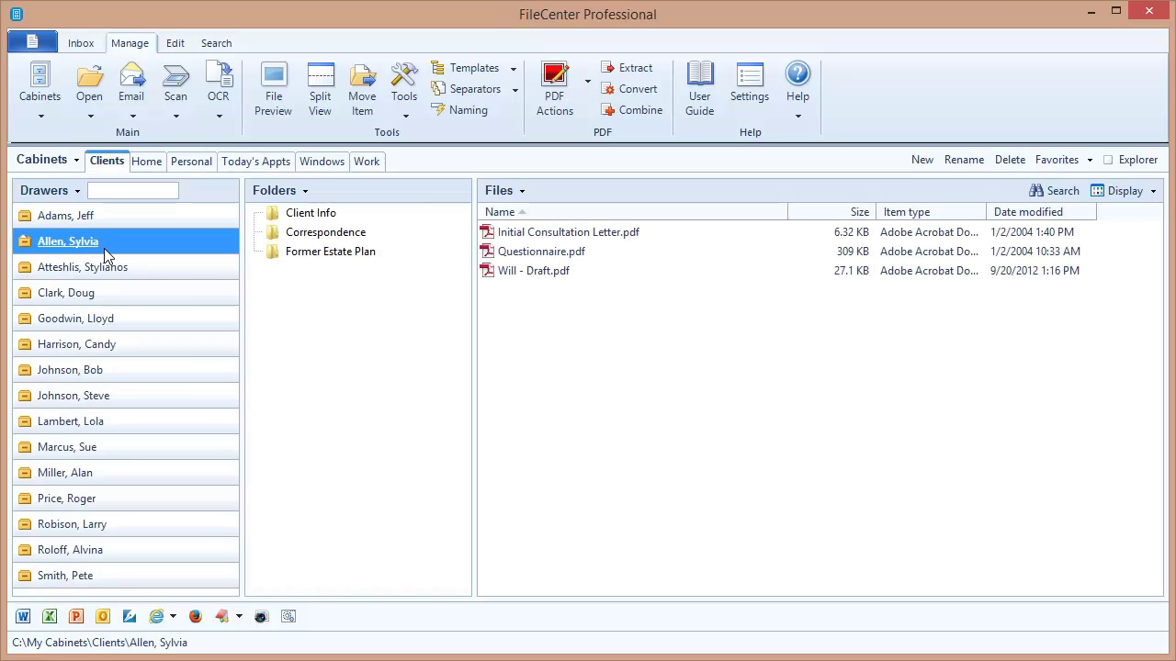
left_click(63, 191)
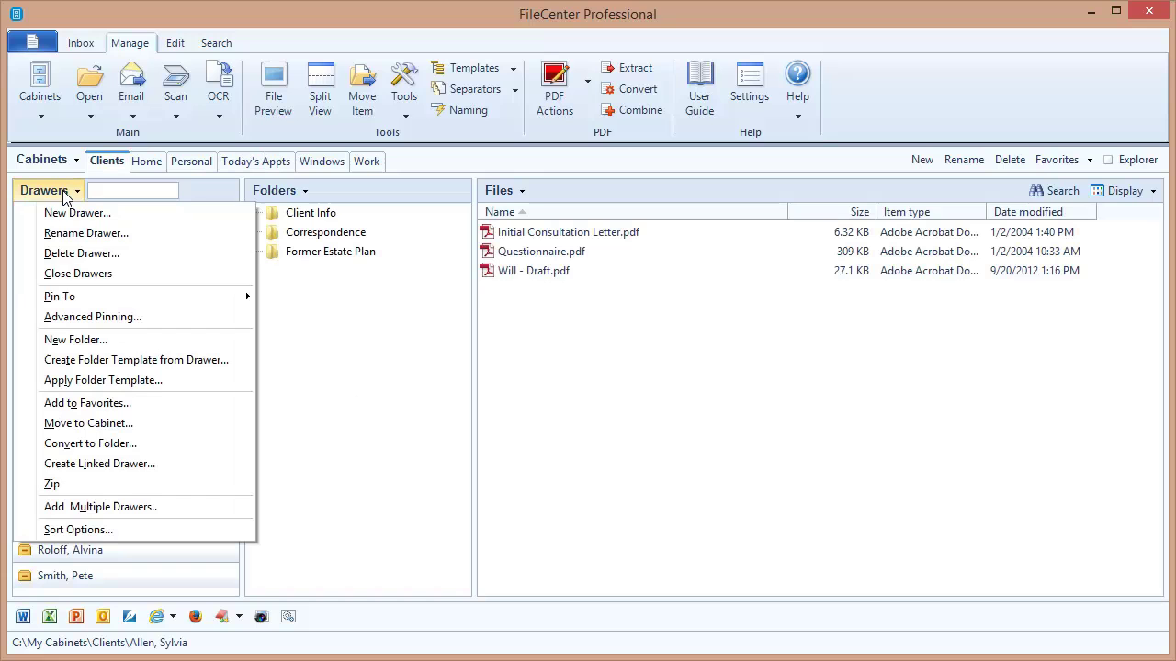
mouse_move(66, 298)
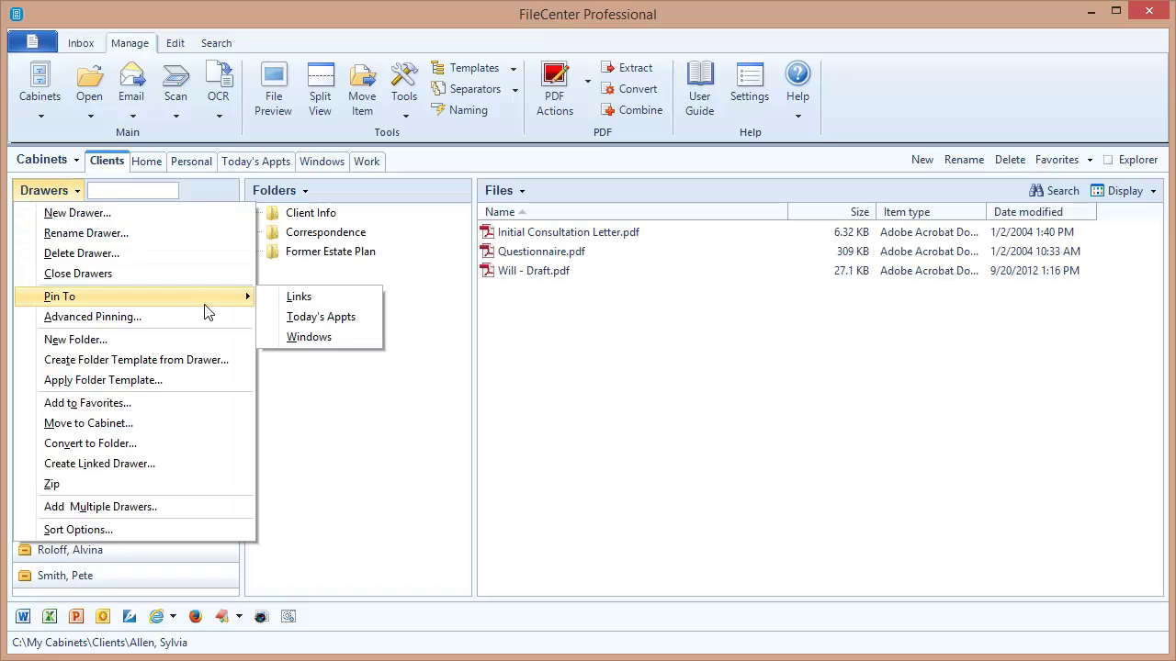
left_click(330, 318)
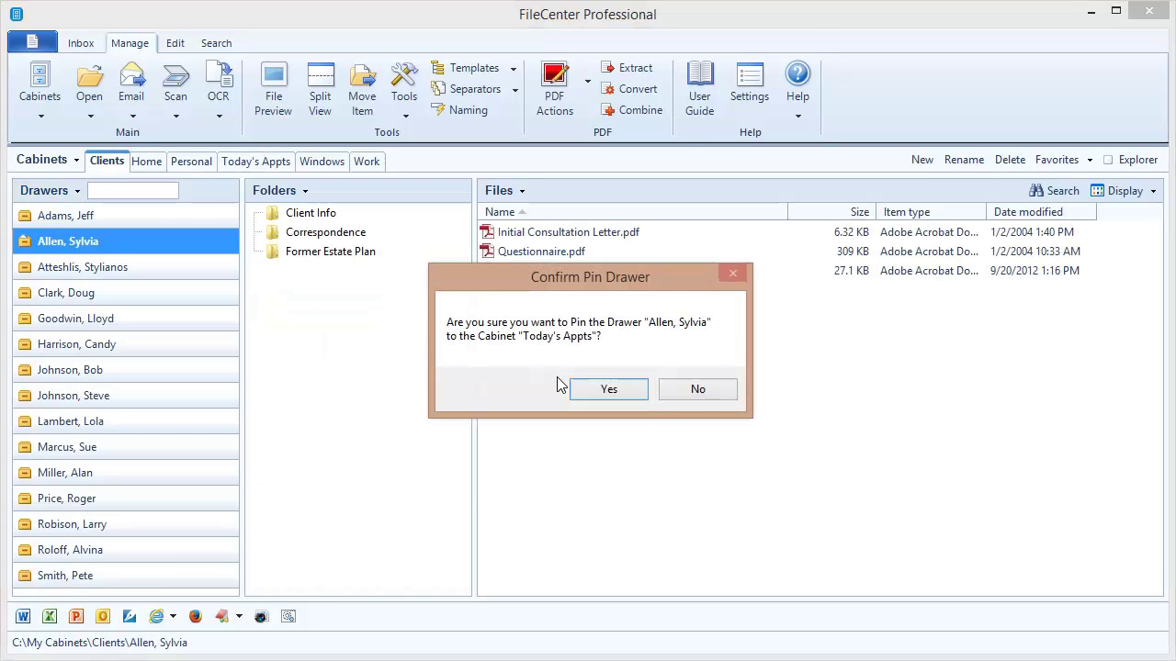
left_click(597, 391)
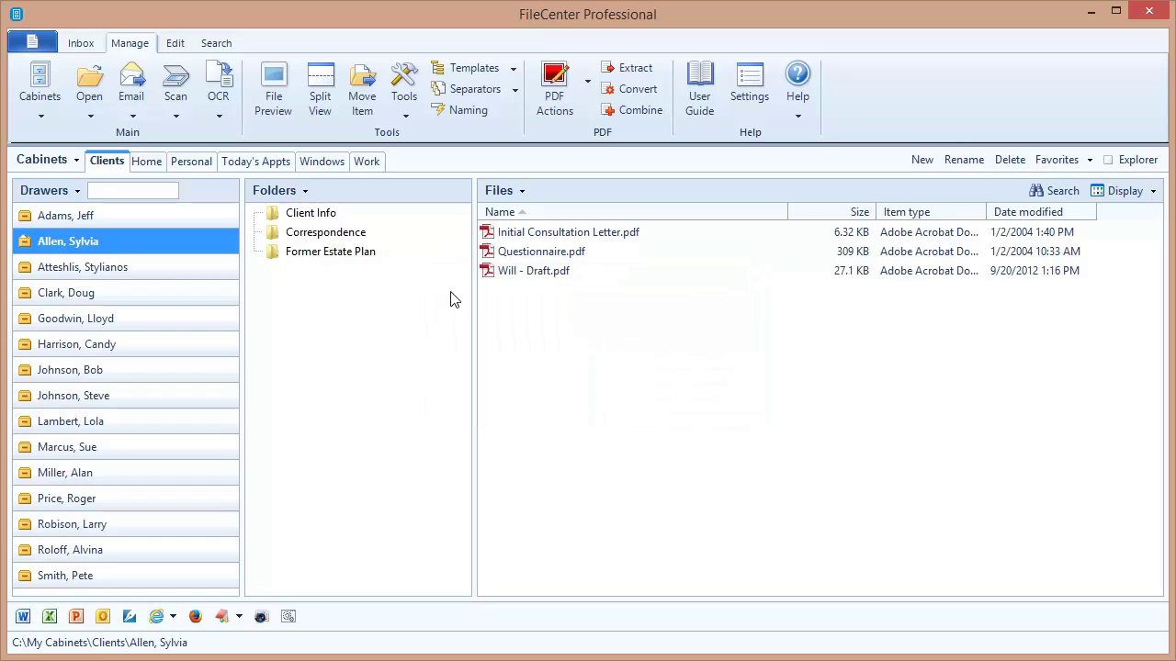
left_click(268, 162)
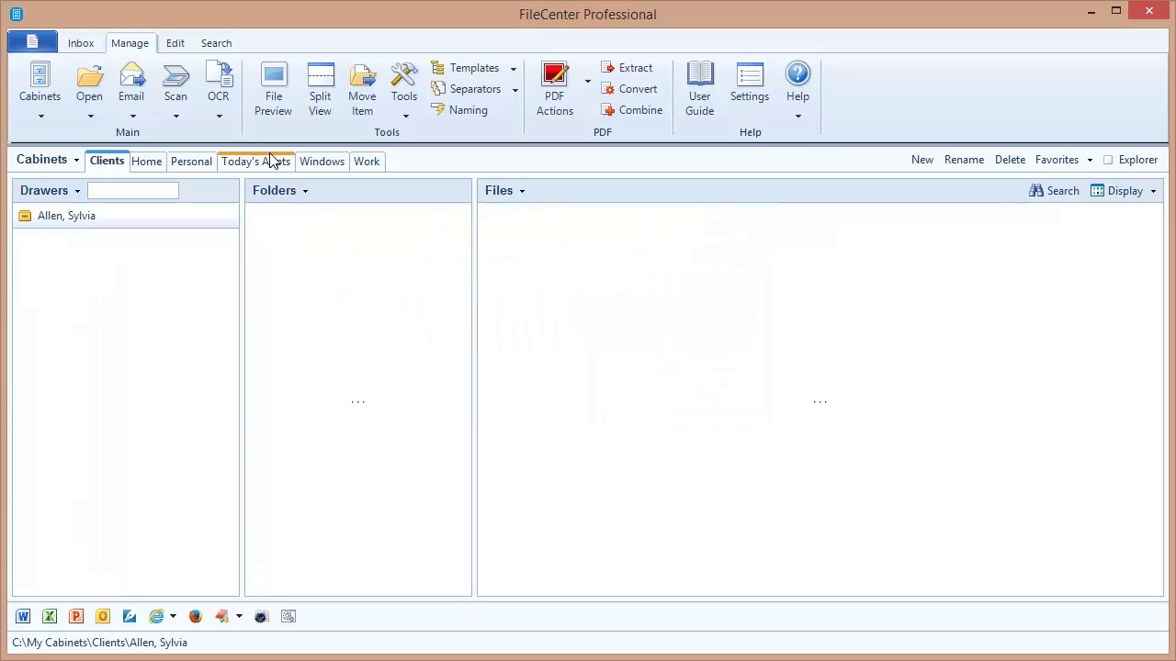
left_click(138, 221)
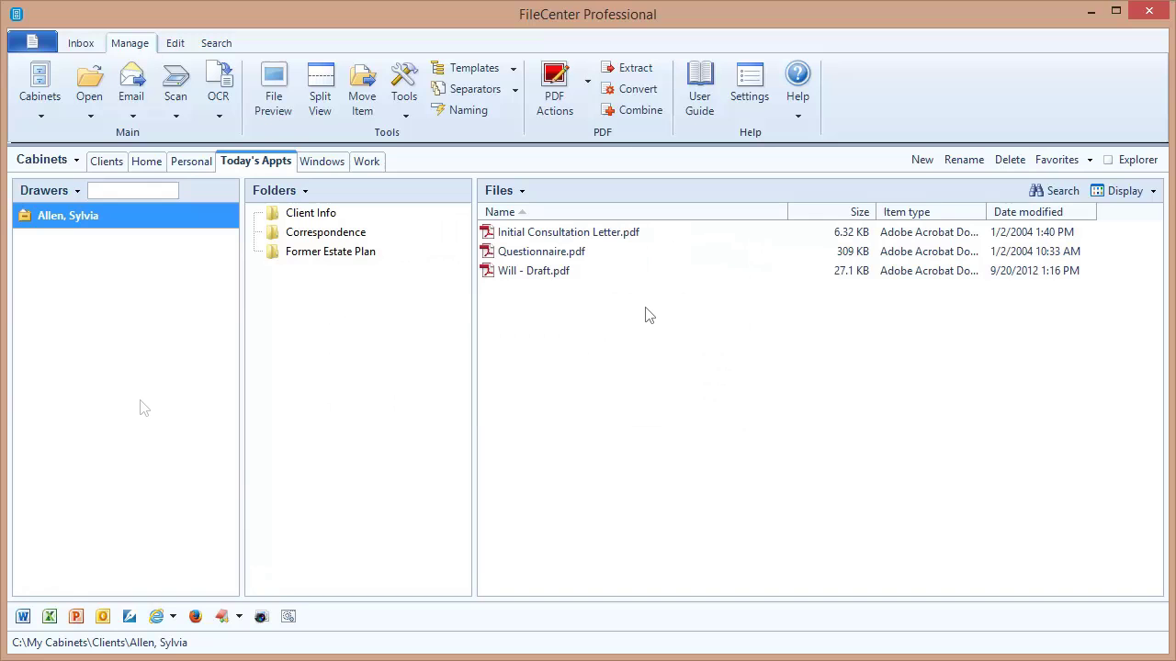
Start advanced pinning from the Clients cabinet and choose the existing Today's Appts cabinet as the destination.
left_click(102, 162)
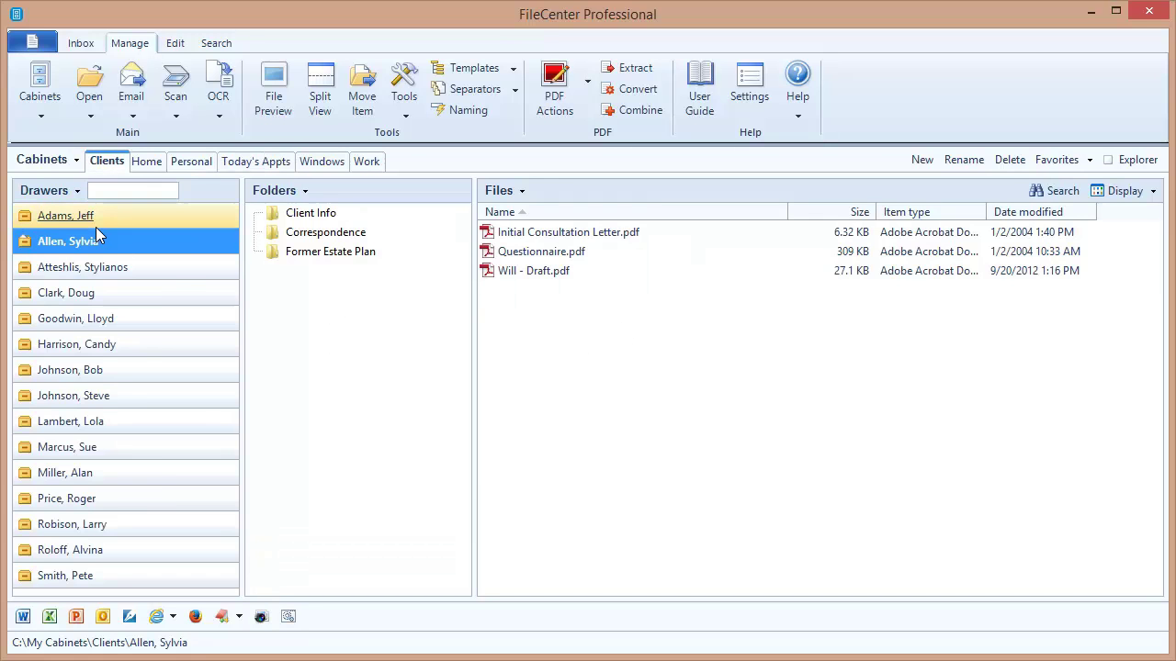
left_click(77, 190)
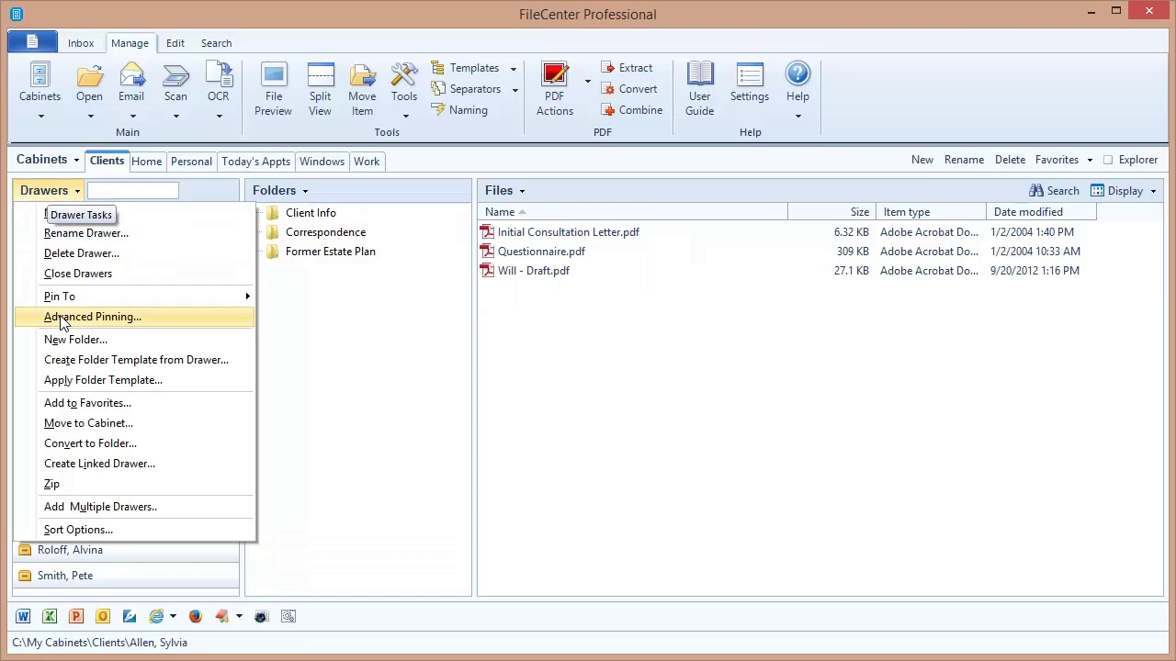
left_click(112, 318)
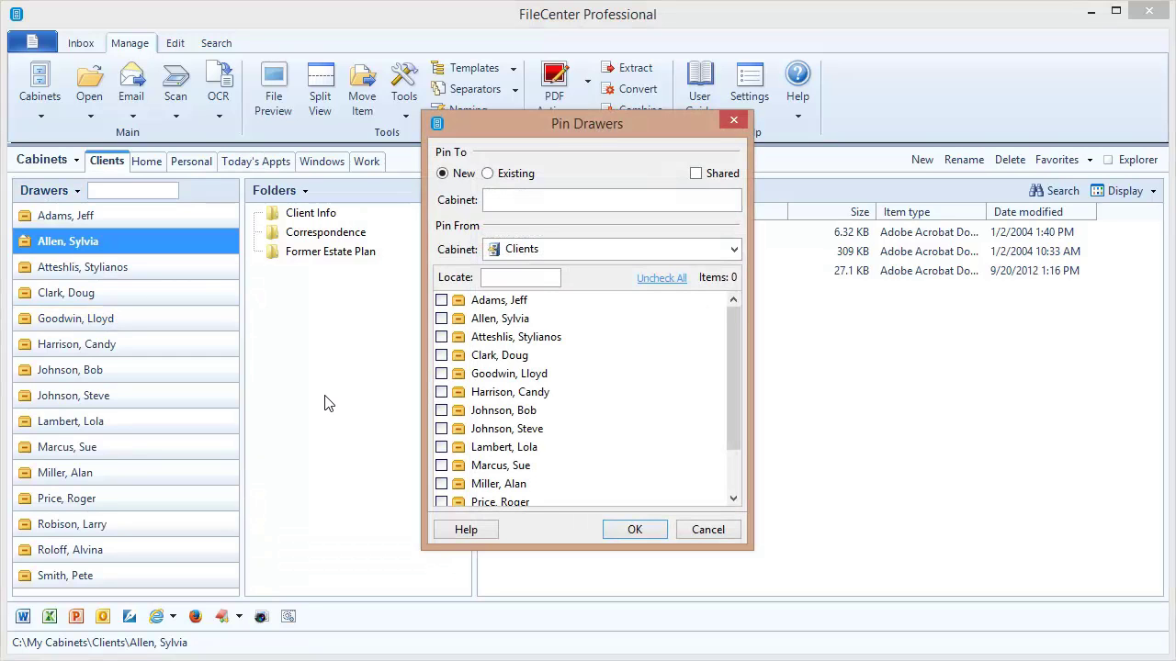
left_click(487, 174)
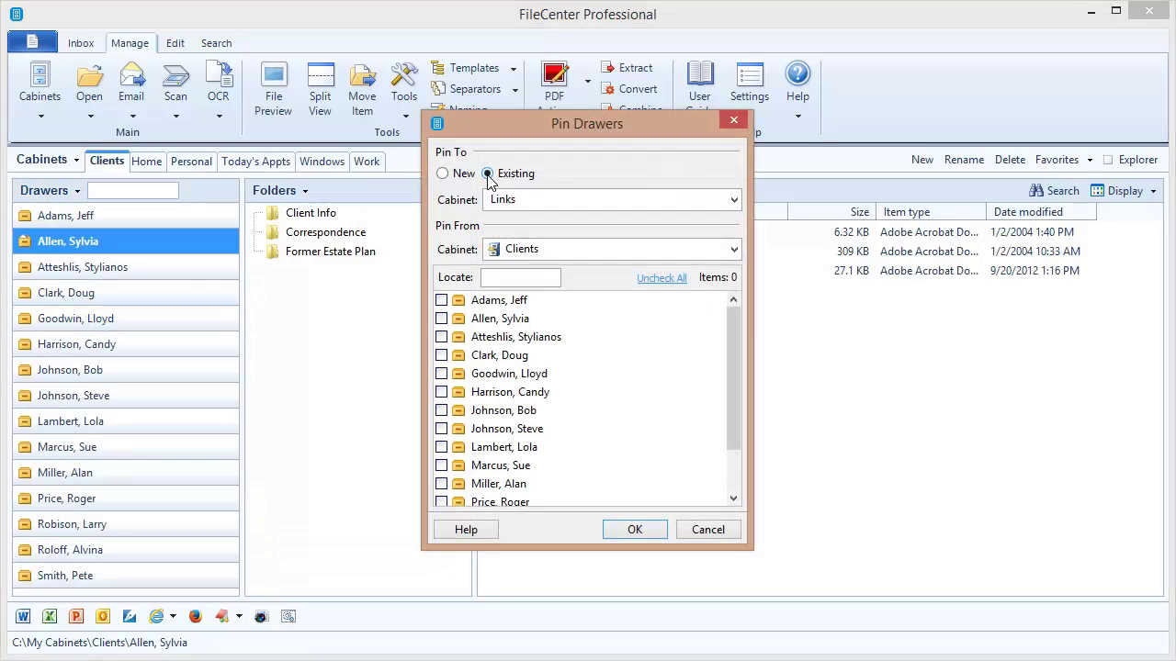
left_click(575, 202)
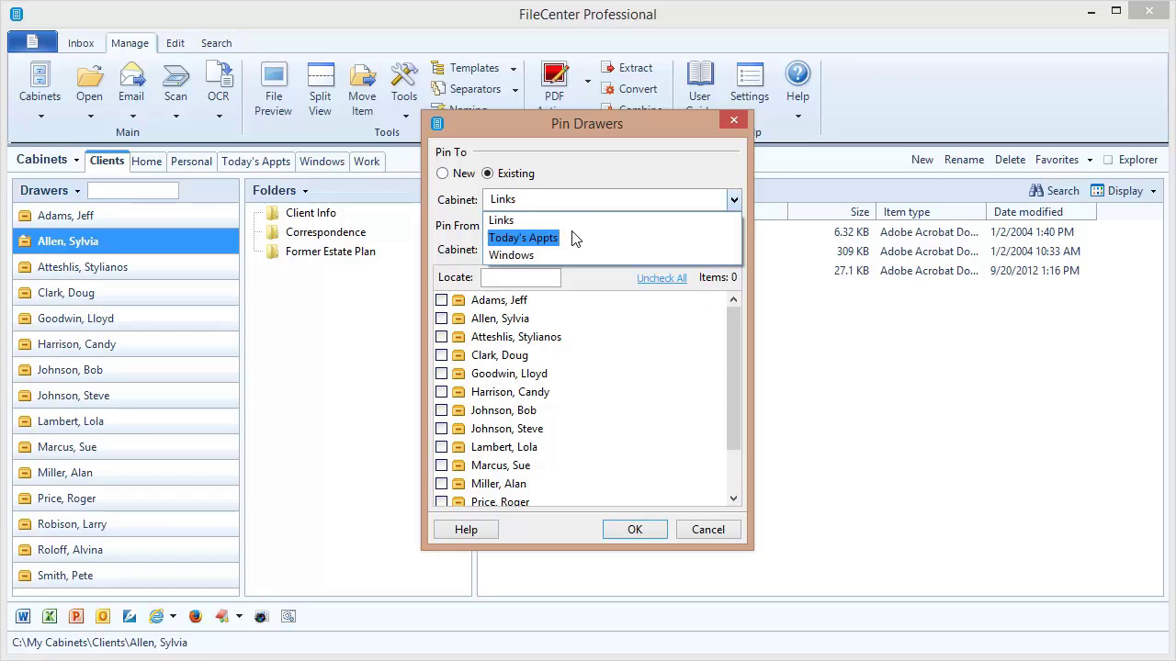
left_click(538, 241)
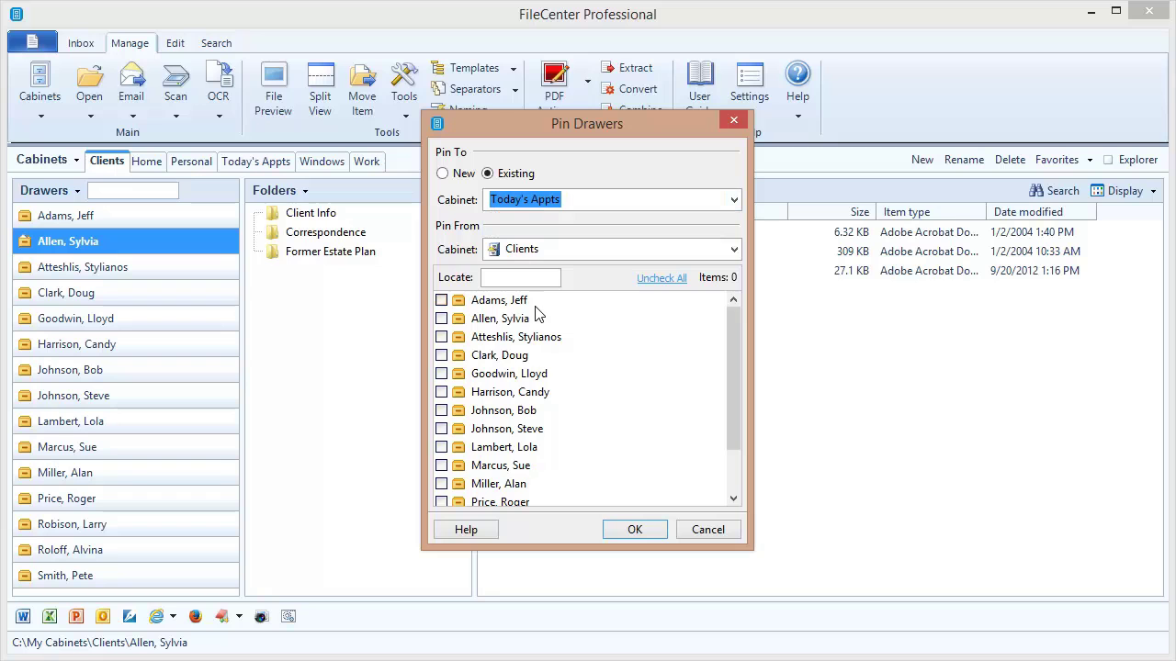
Pin the fifth, seventh and fourteenth client drawers of the Clients cabinet to Today's Appts.
left_click(442, 375)
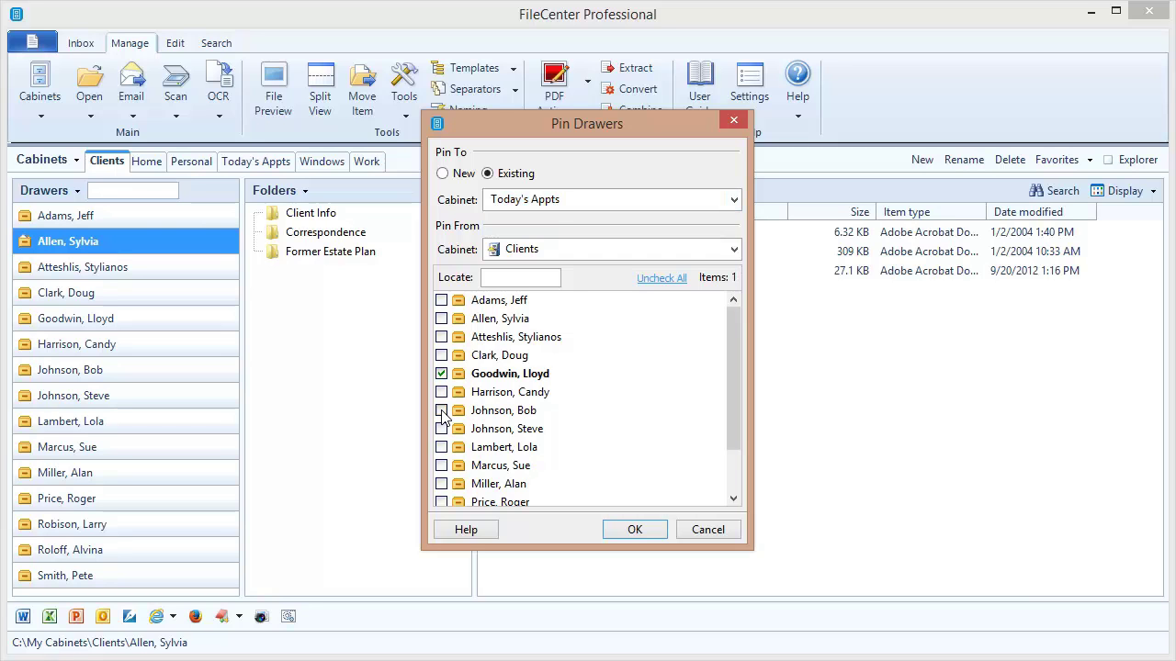
left_click(442, 412)
left_click_drag(735, 373, 728, 421)
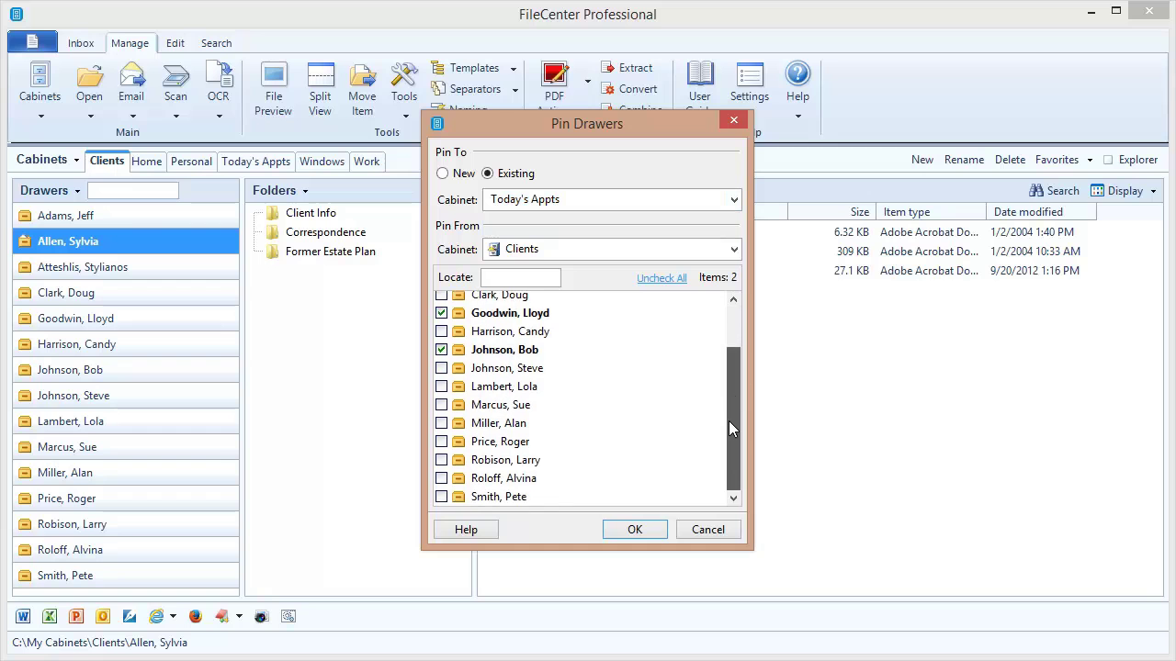
left_click(446, 479)
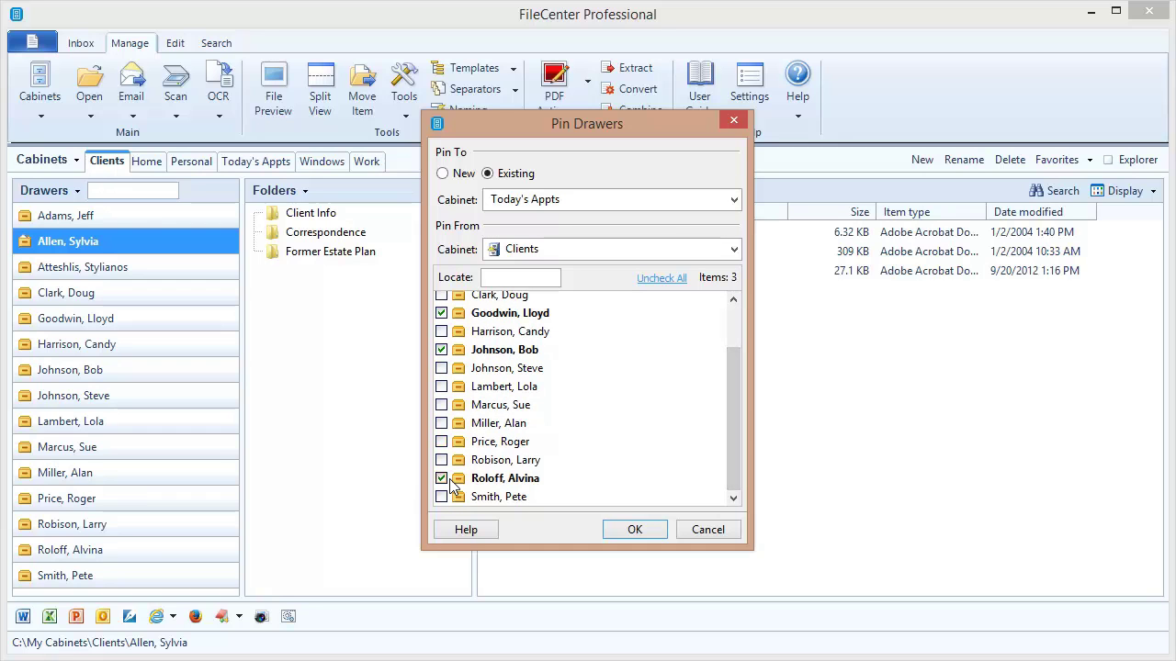
left_click(646, 529)
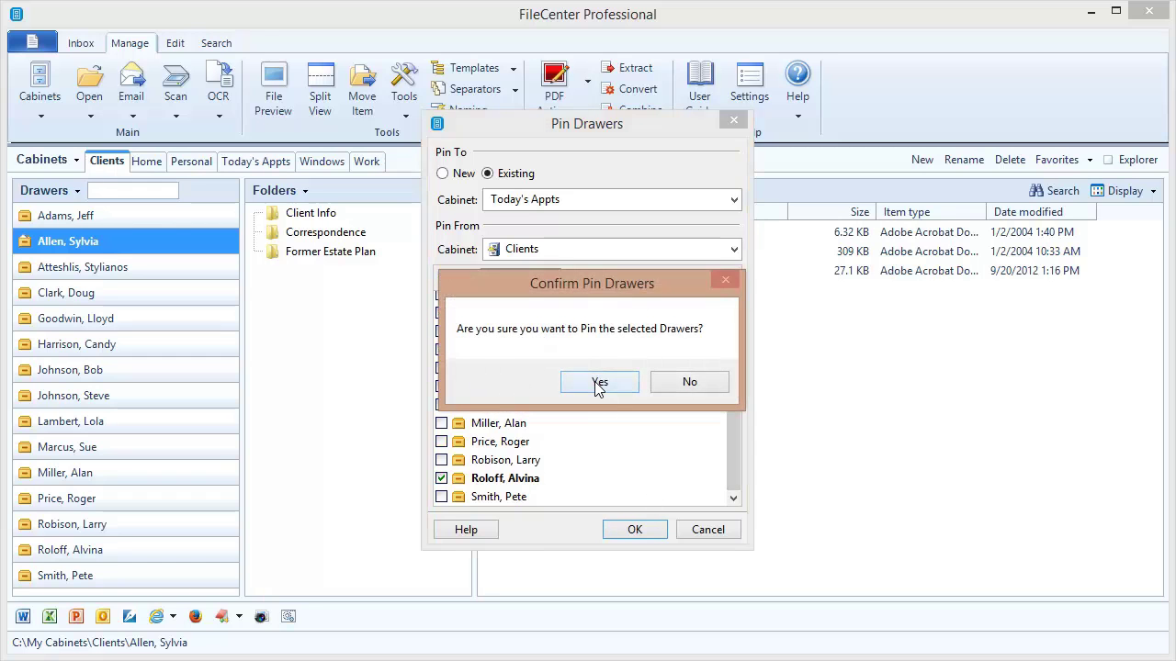
left_click(598, 384)
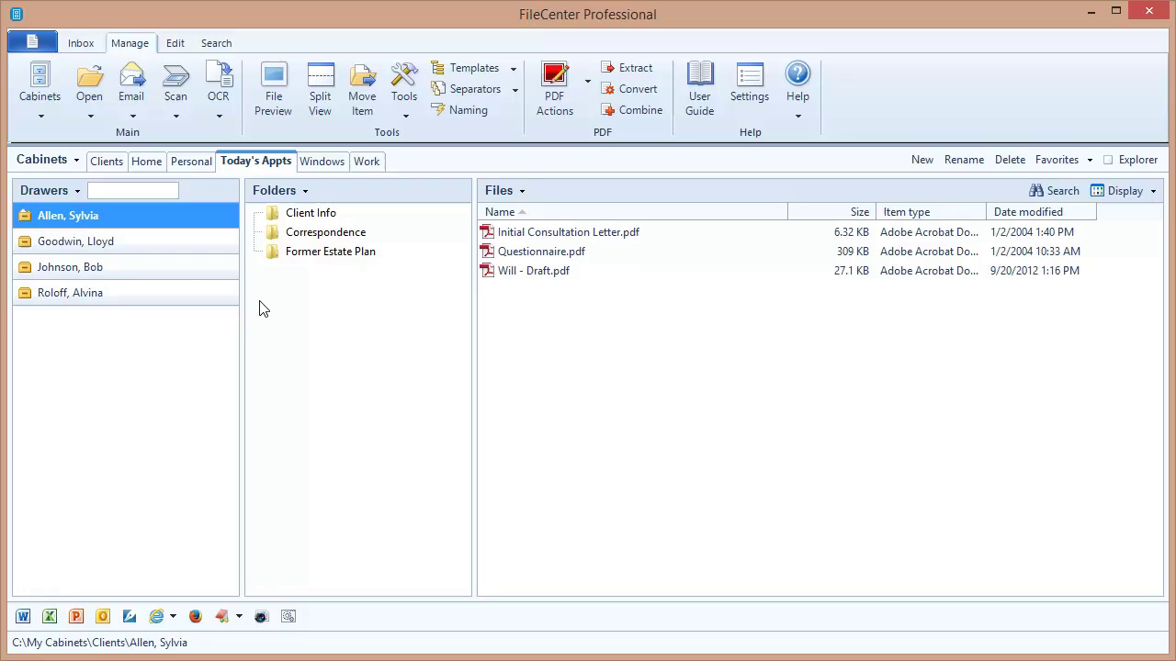
Remove the first pinned client drawer from the Today's Appts cabinet.
left_click(73, 191)
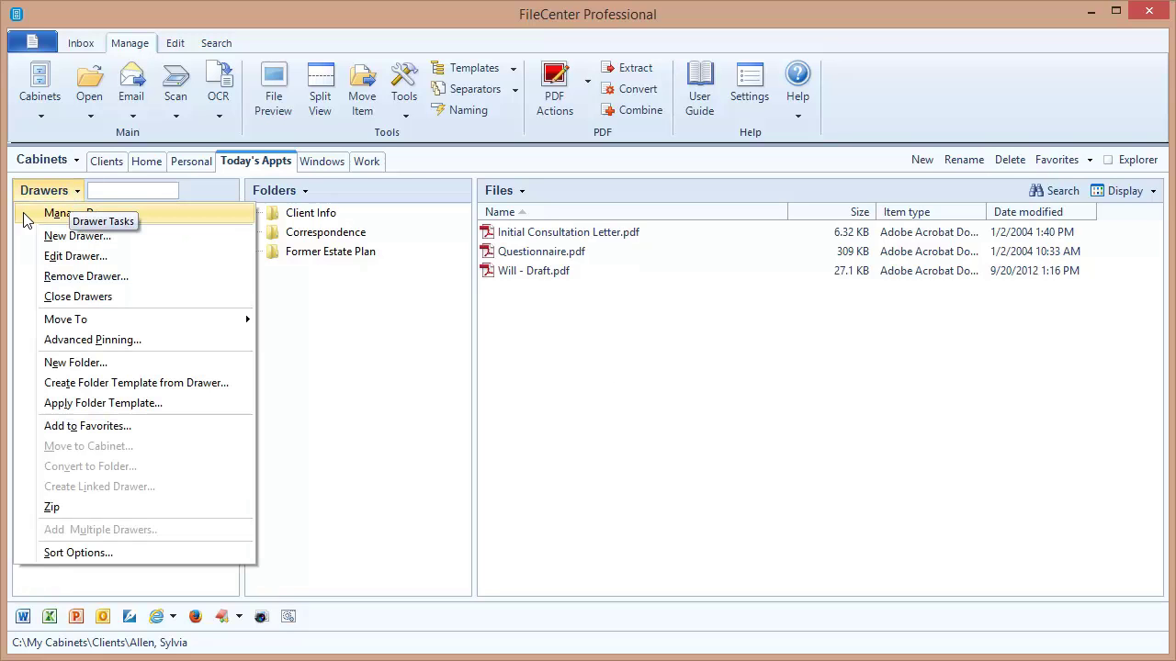
left_click(86, 277)
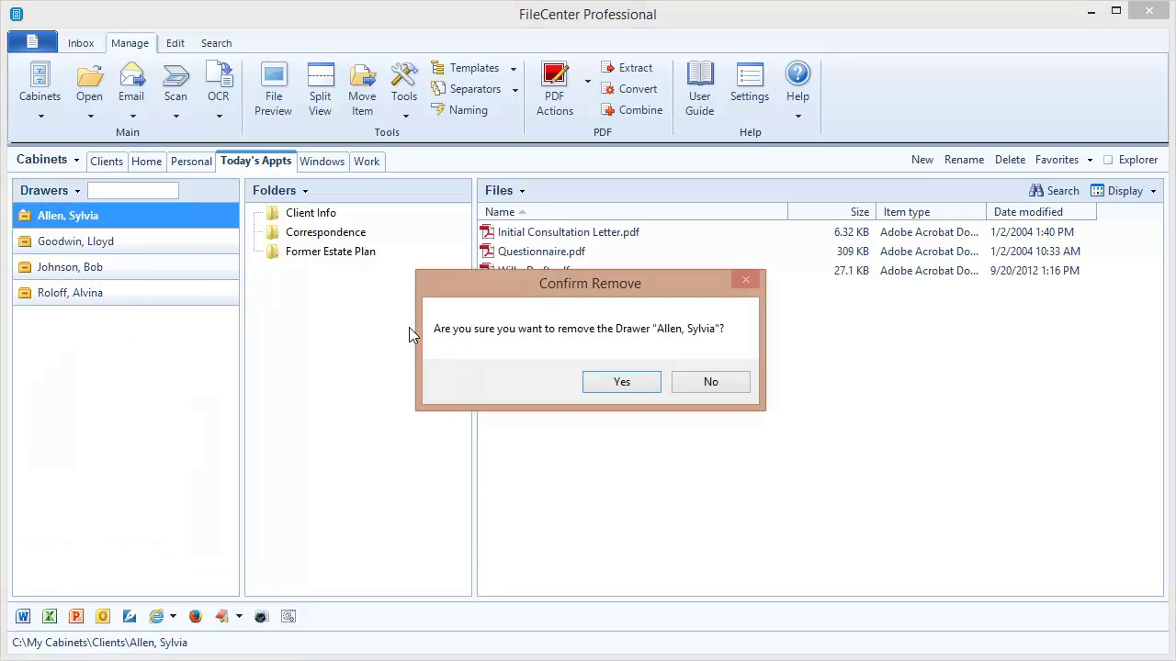
left_click(640, 381)
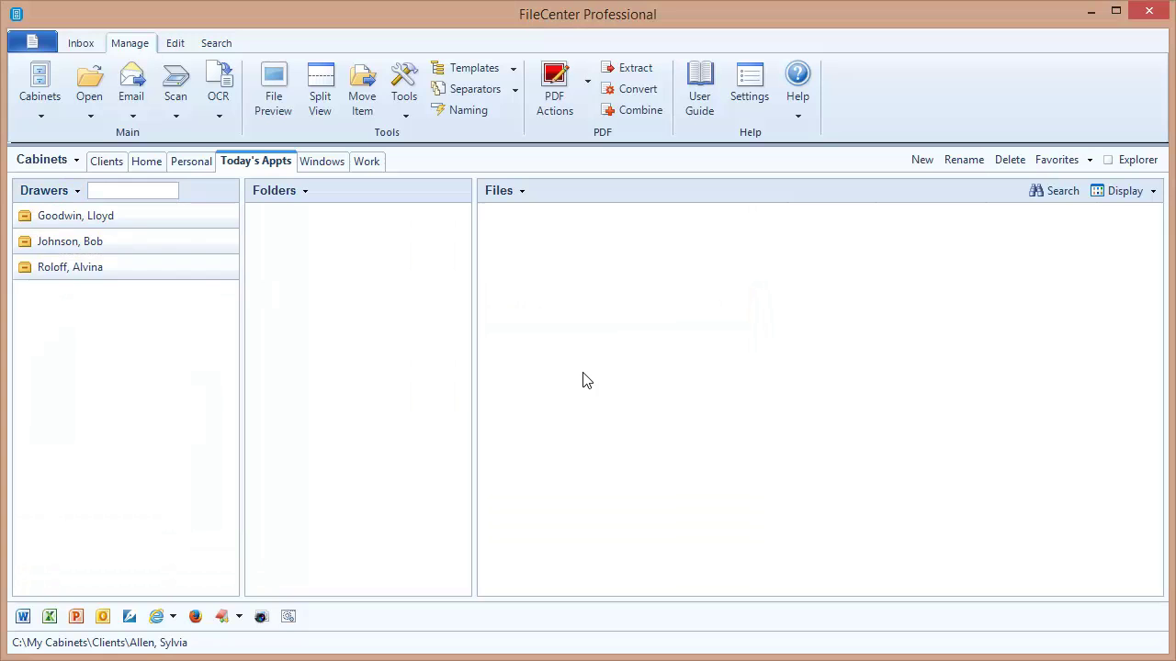
Look through each remaining drawer in Today's Appts and check the Clients cabinet for the original of the removed drawer.
left_click(148, 245)
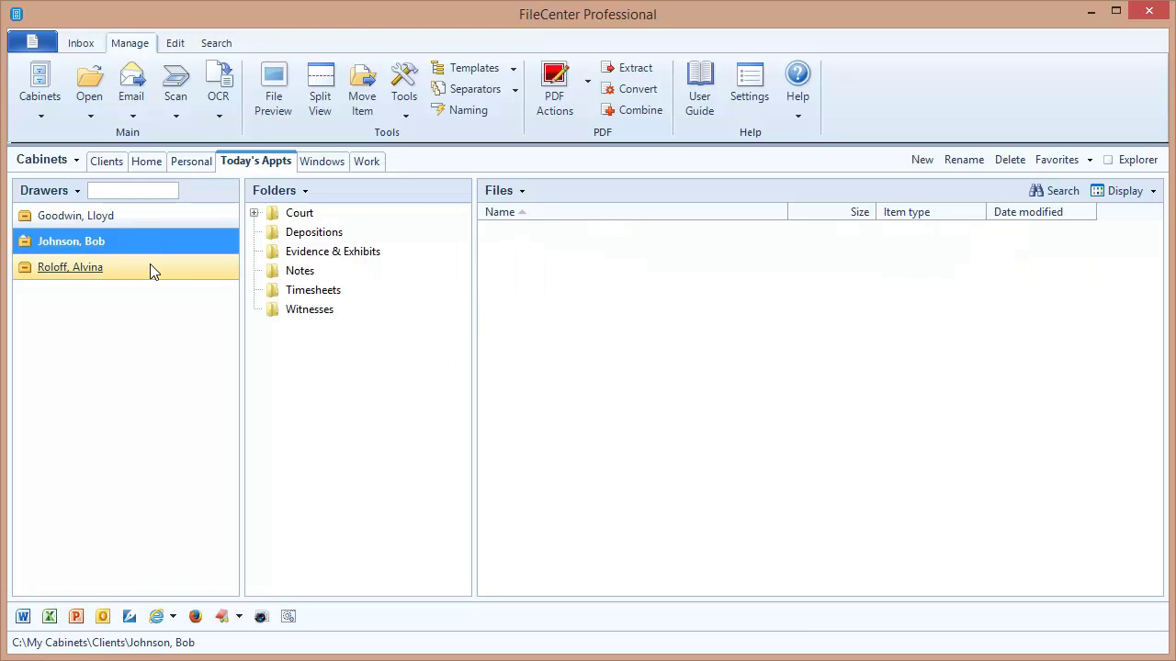
left_click(150, 264)
left_click(148, 221)
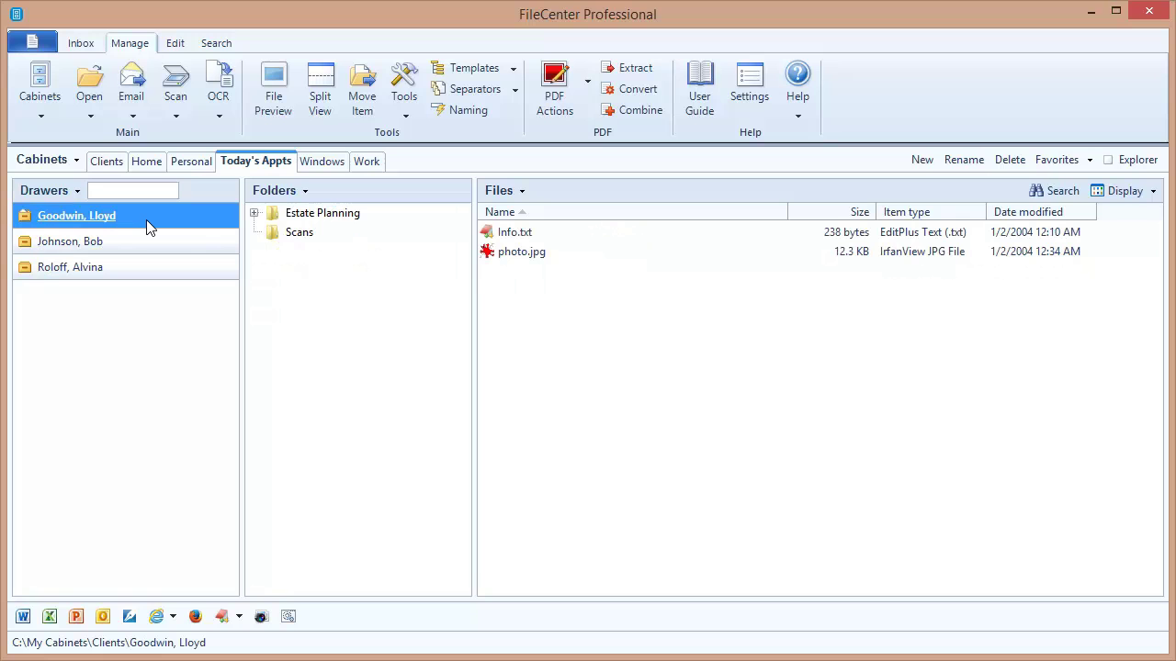
left_click(109, 161)
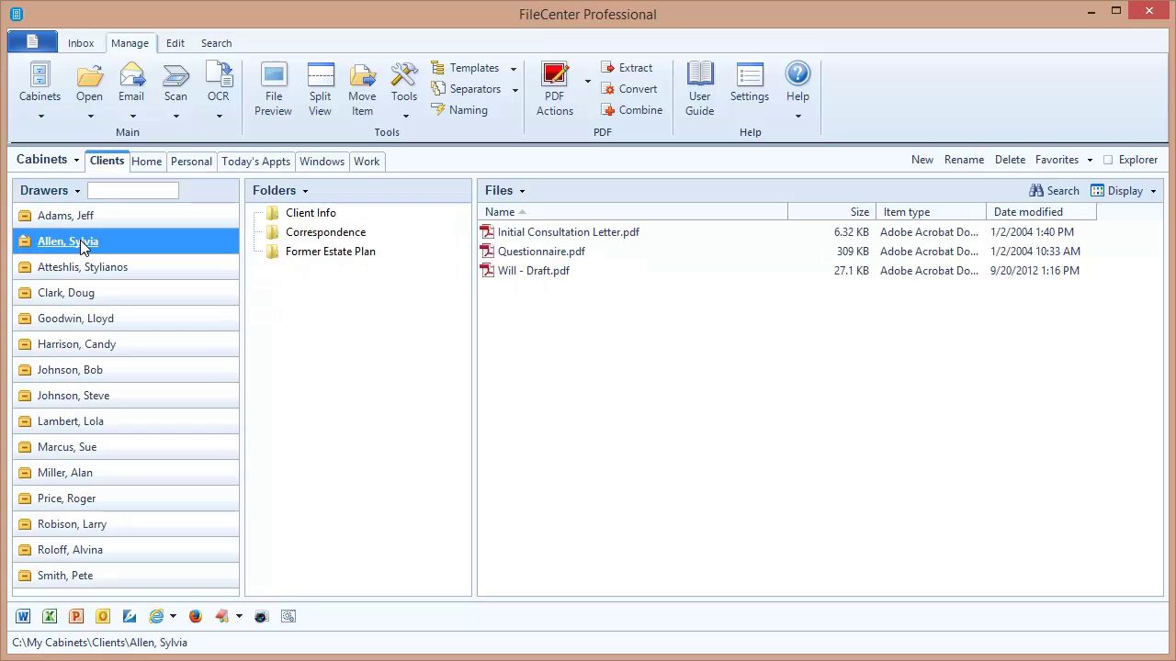
left_click(262, 162)
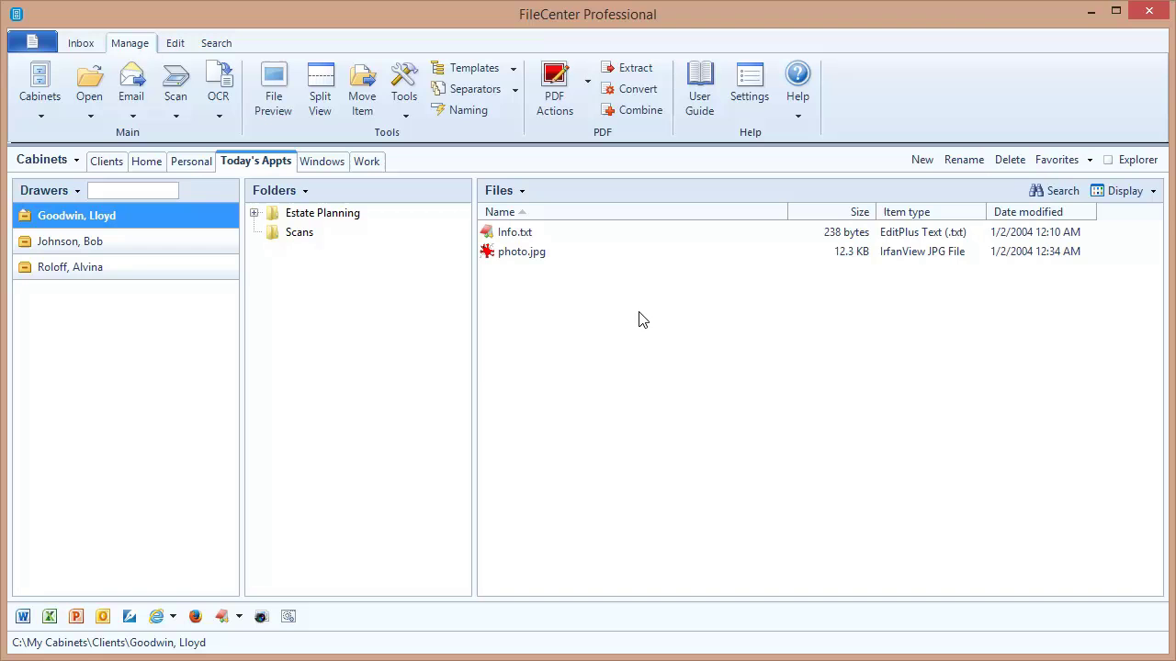
Remove all pinned drawers from the Today's Appts cabinet through the drawer manager.
left_click(59, 191)
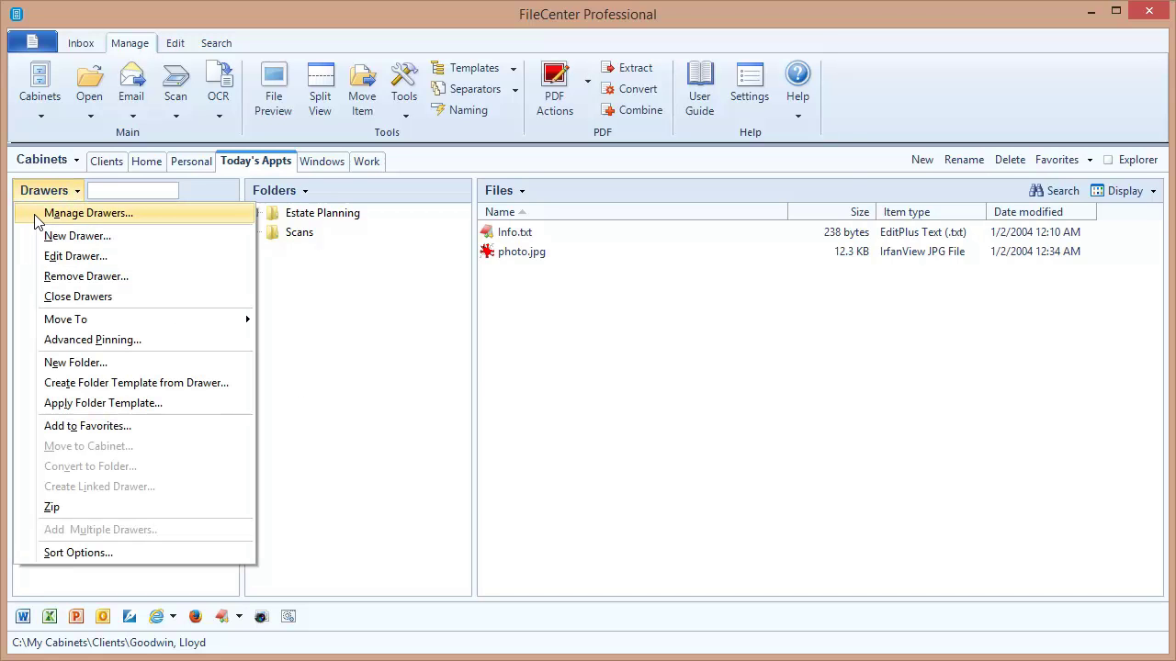
left_click(37, 221)
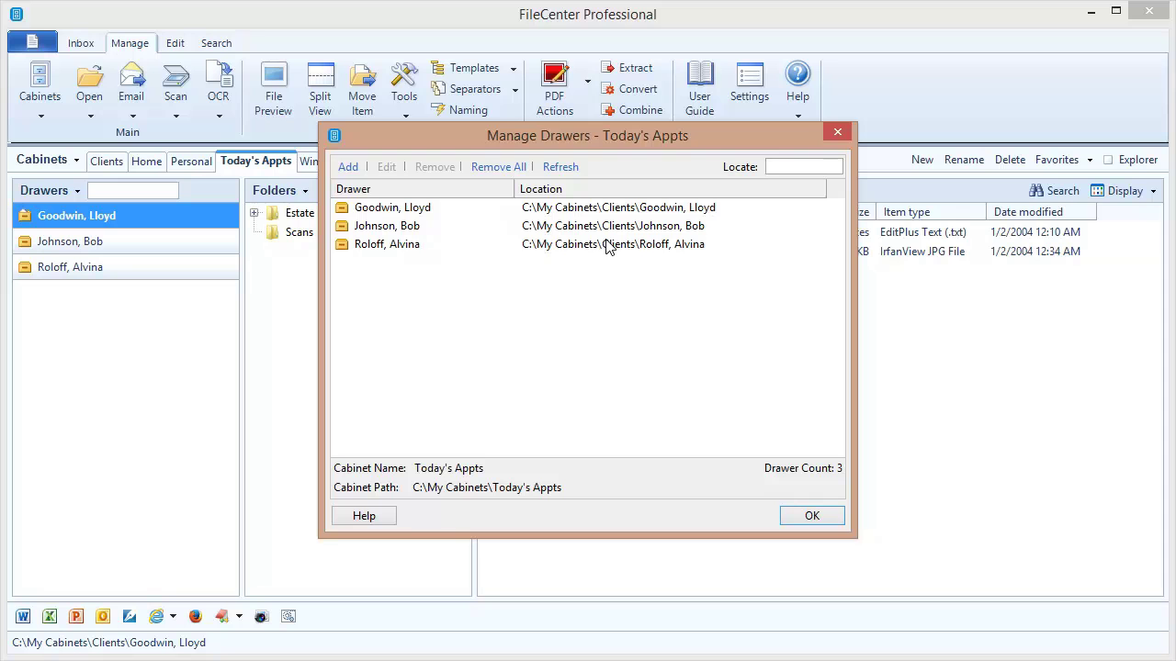
left_click(506, 166)
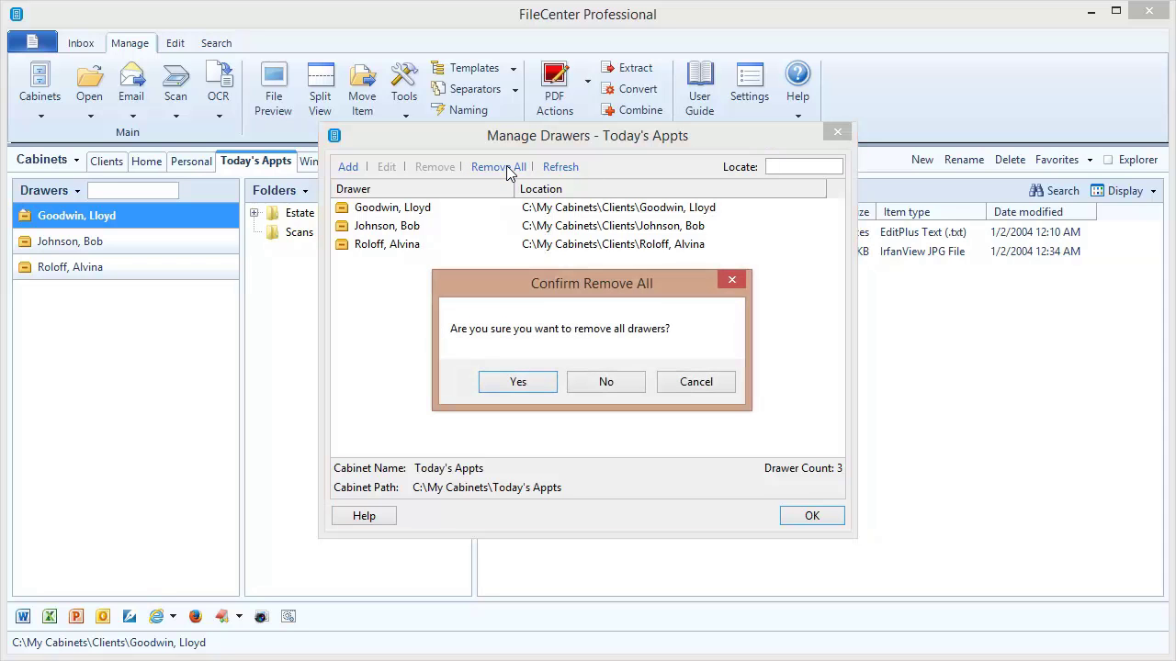
left_click(541, 382)
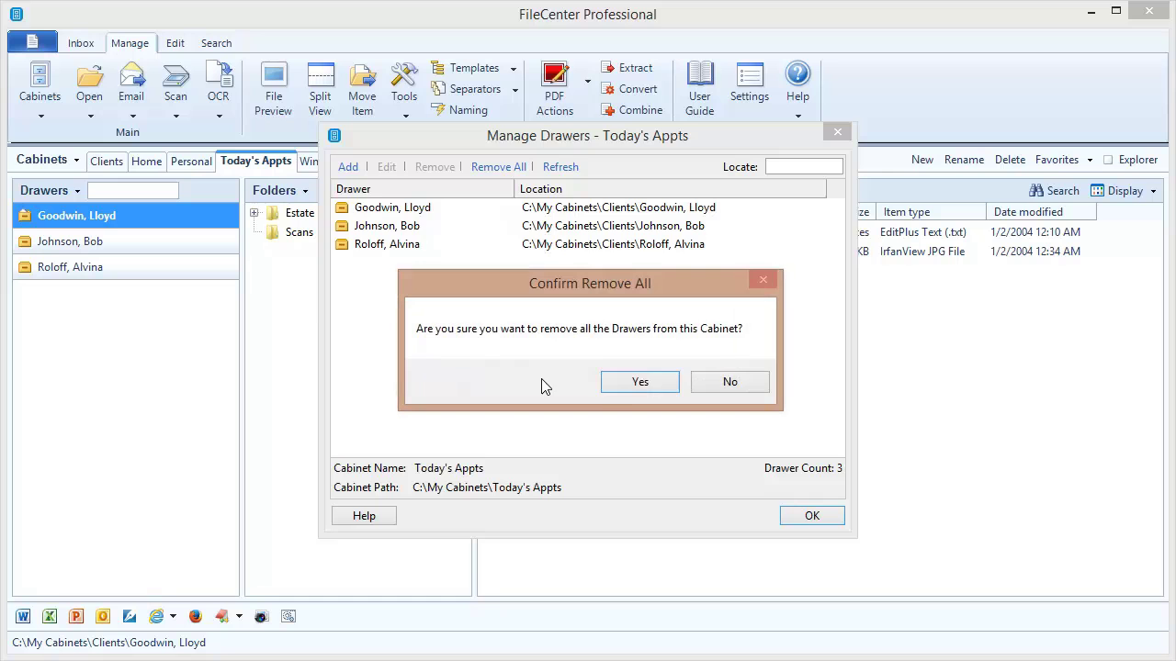
left_click(641, 382)
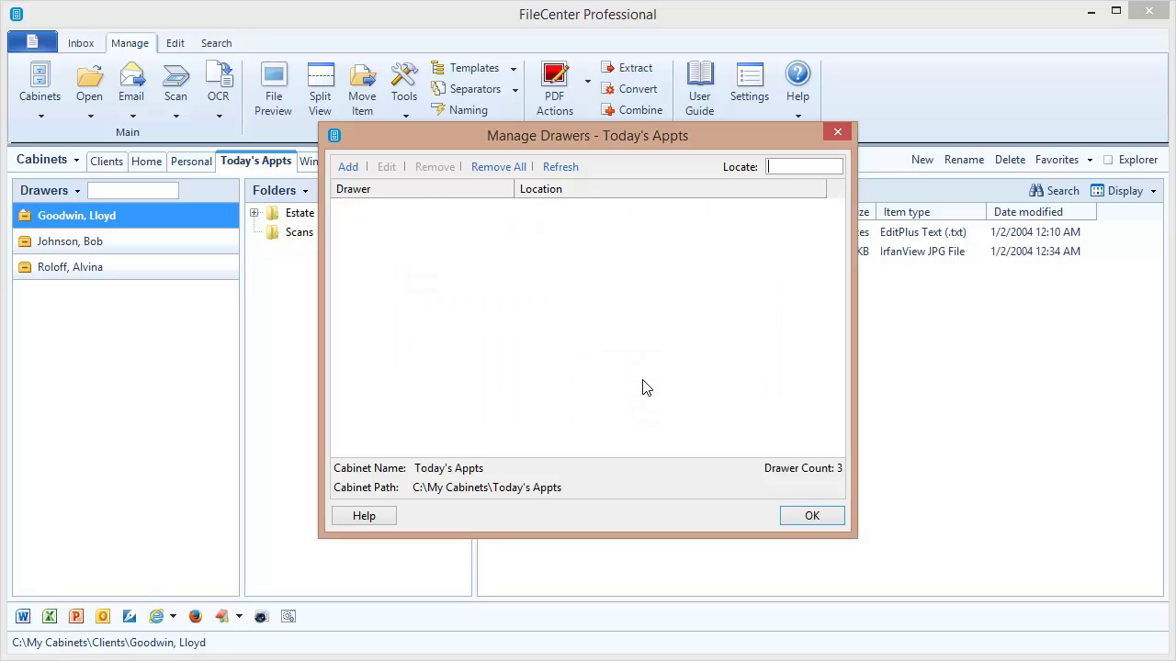
left_click(799, 517)
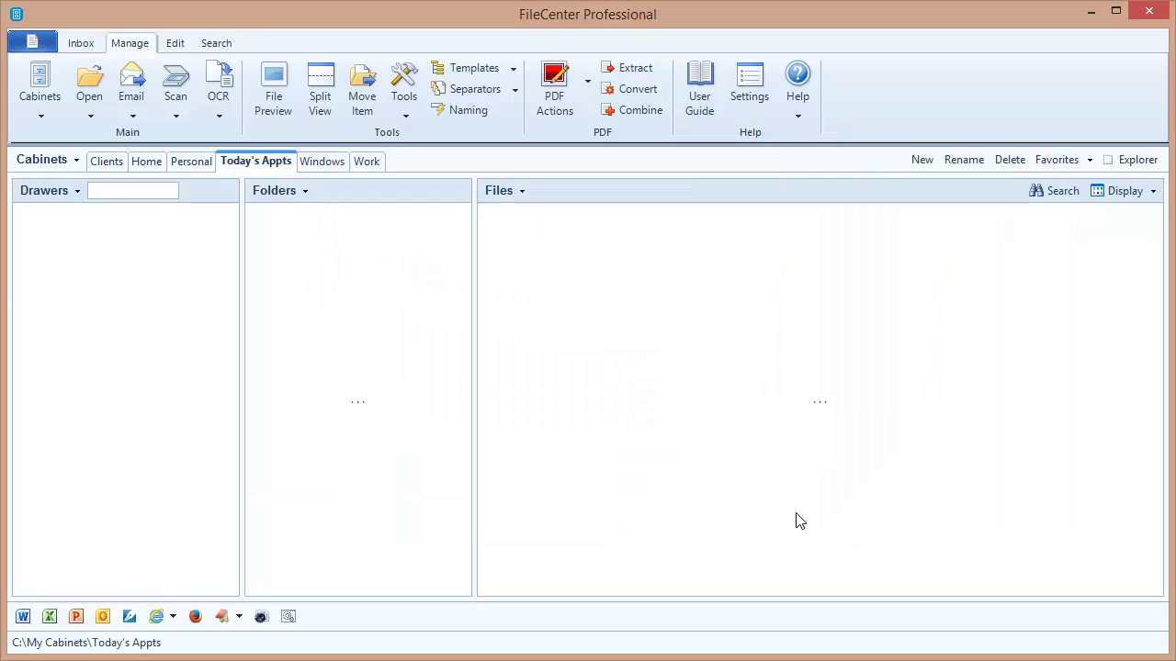